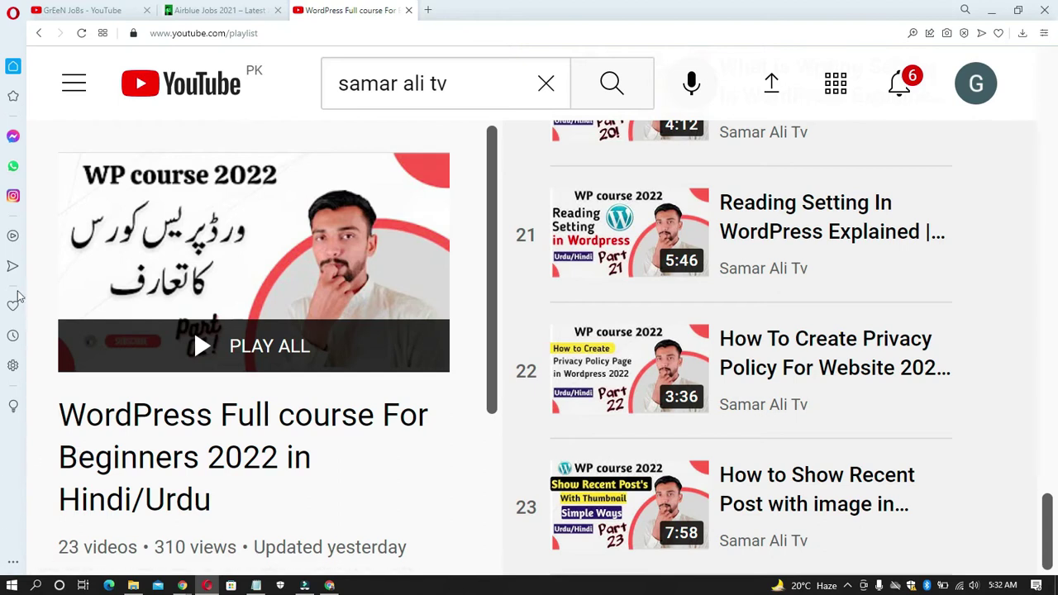
Subscribe to the channel behind the WordPress course playlist and turn on all of its notifications
{"action": "scroll", "coordinate": [385, 485], "scroll_direction": "down", "scroll_amount": 3}
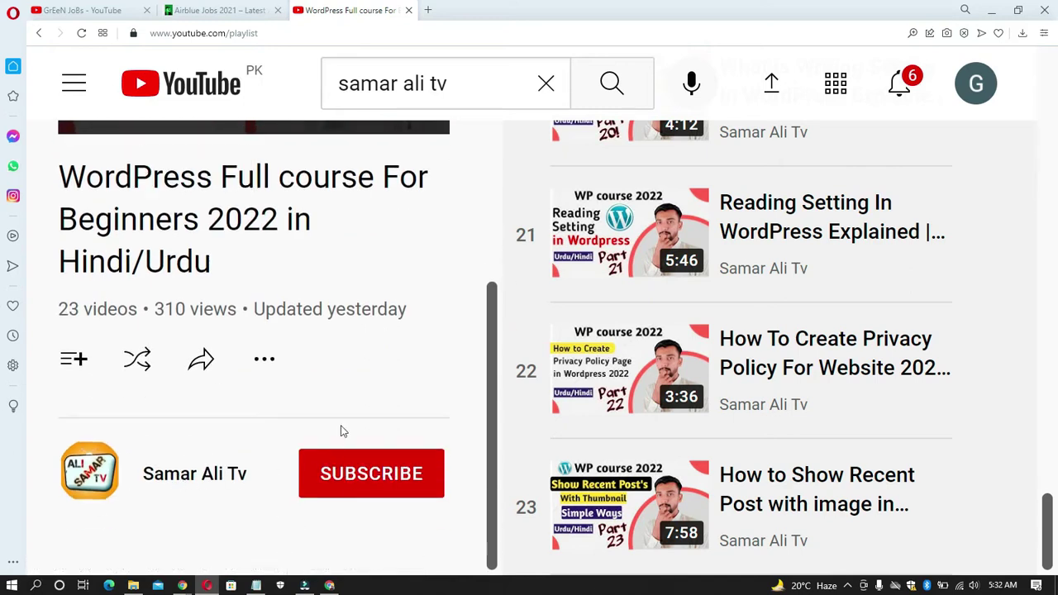
{"action": "scroll", "coordinate": [254, 377], "scroll_direction": "up", "scroll_amount": 3}
{"action": "scroll", "coordinate": [253, 378], "scroll_direction": "up", "scroll_amount": 2}
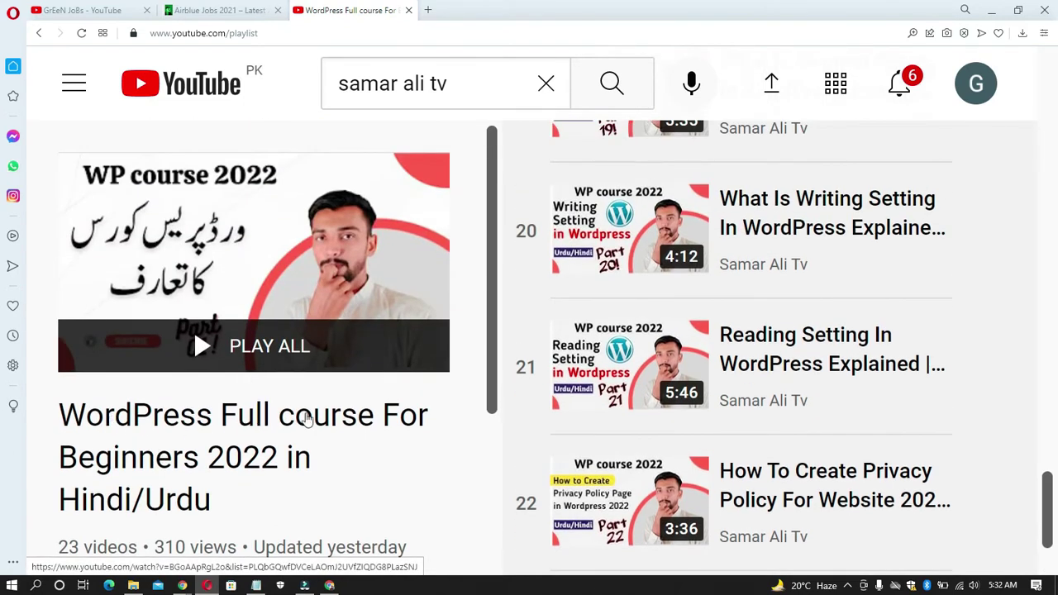
{"action": "scroll", "coordinate": [283, 386], "scroll_direction": "down", "scroll_amount": 3}
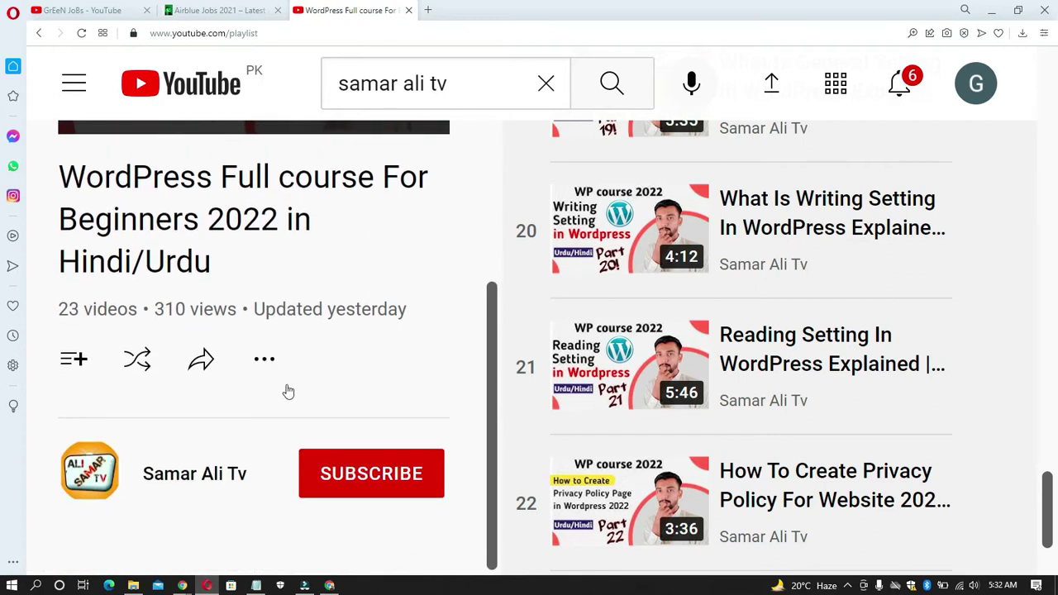
{"action": "scroll", "coordinate": [356, 463], "scroll_direction": "down", "scroll_amount": 2}
{"action": "left_click", "coordinate": [369, 475]}
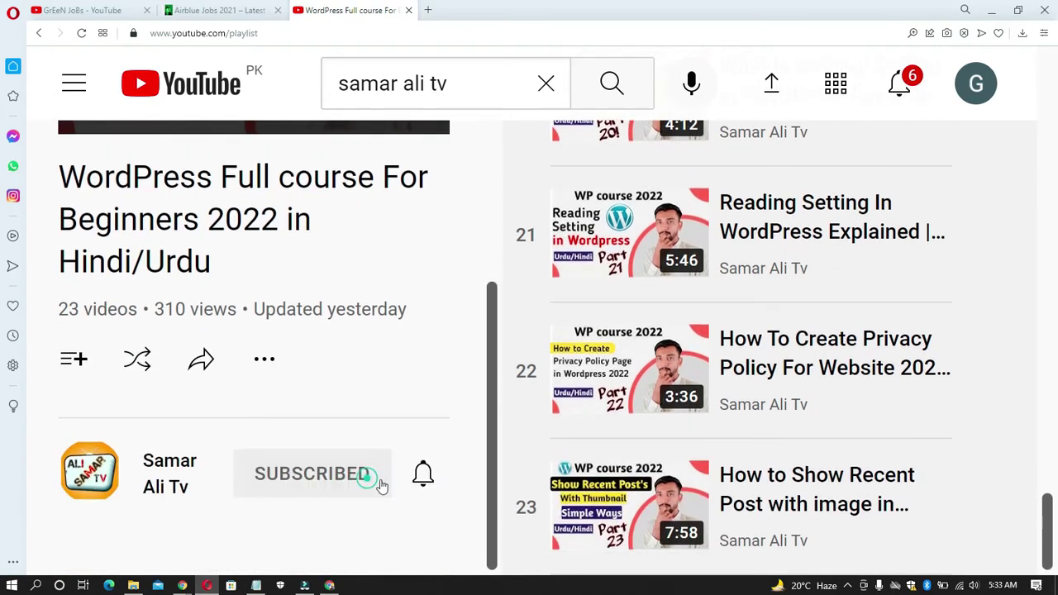
{"action": "left_click", "coordinate": [423, 476]}
{"action": "left_click", "coordinate": [432, 314]}
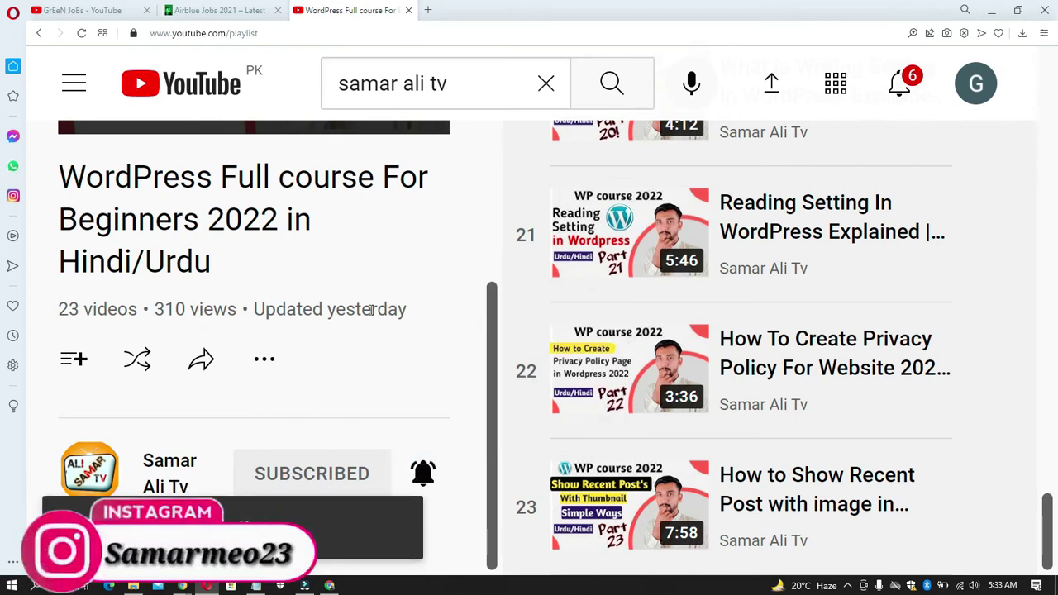
{"action": "double_click", "coordinate": [371, 309]}
{"action": "left_click", "coordinate": [374, 309]}
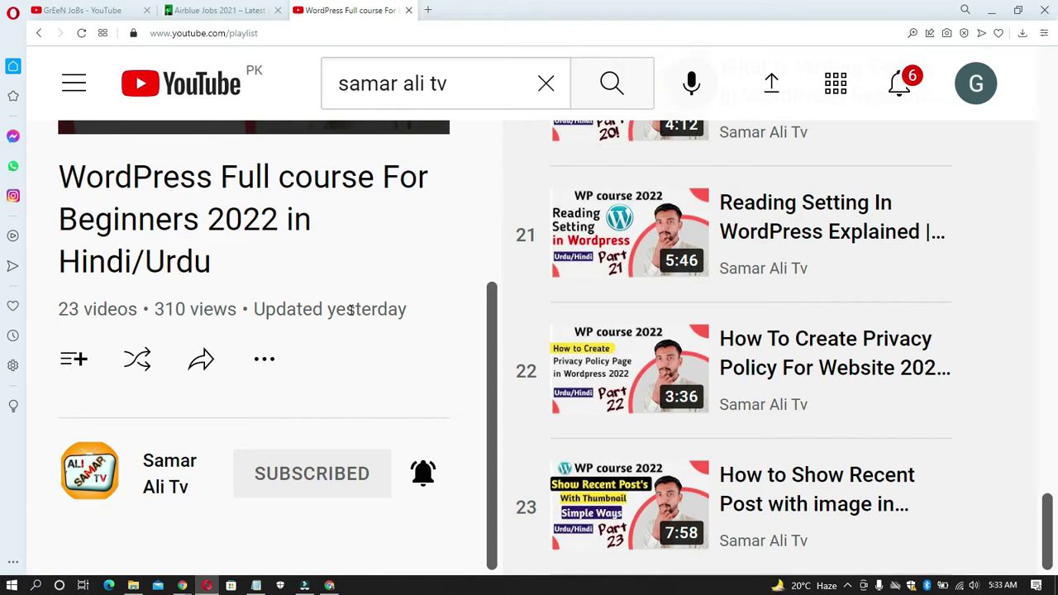
{"action": "triple_click", "coordinate": [387, 307]}
{"action": "left_click", "coordinate": [387, 309]}
Switch to Chrome, search Google for "samar ali tv" in a new tab and open the samaralitv.com website
{"action": "left_click", "coordinate": [329, 585]}
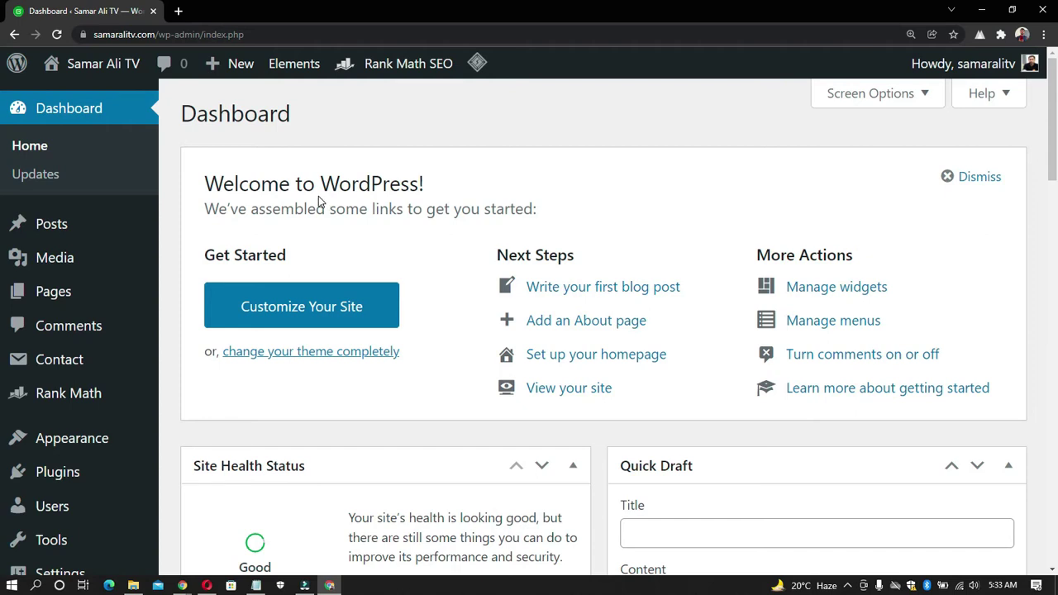
{"action": "mouse_move", "coordinate": [127, 481]}
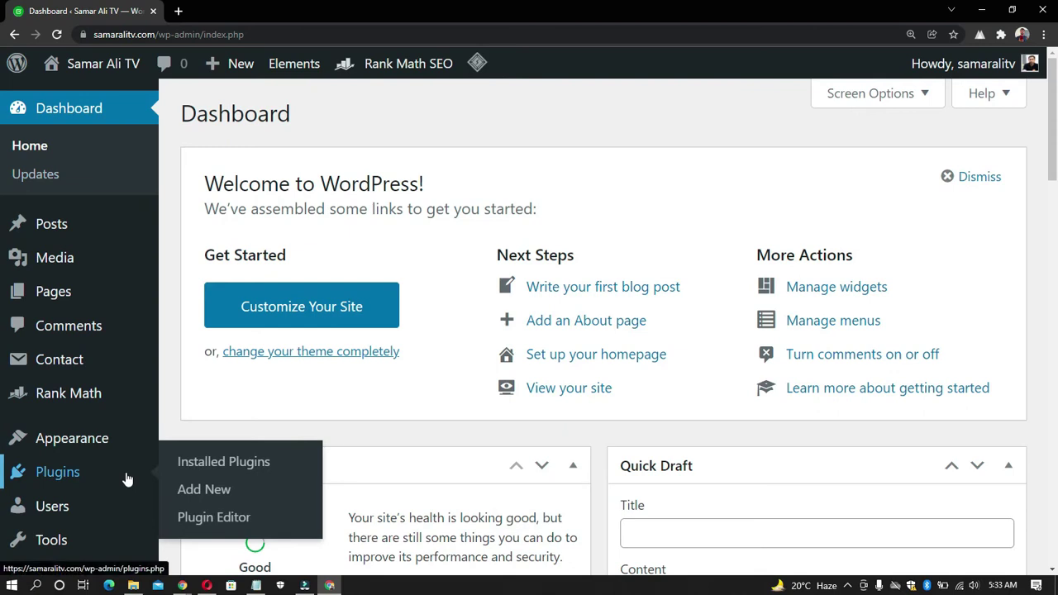
{"action": "left_click", "coordinate": [177, 10]}
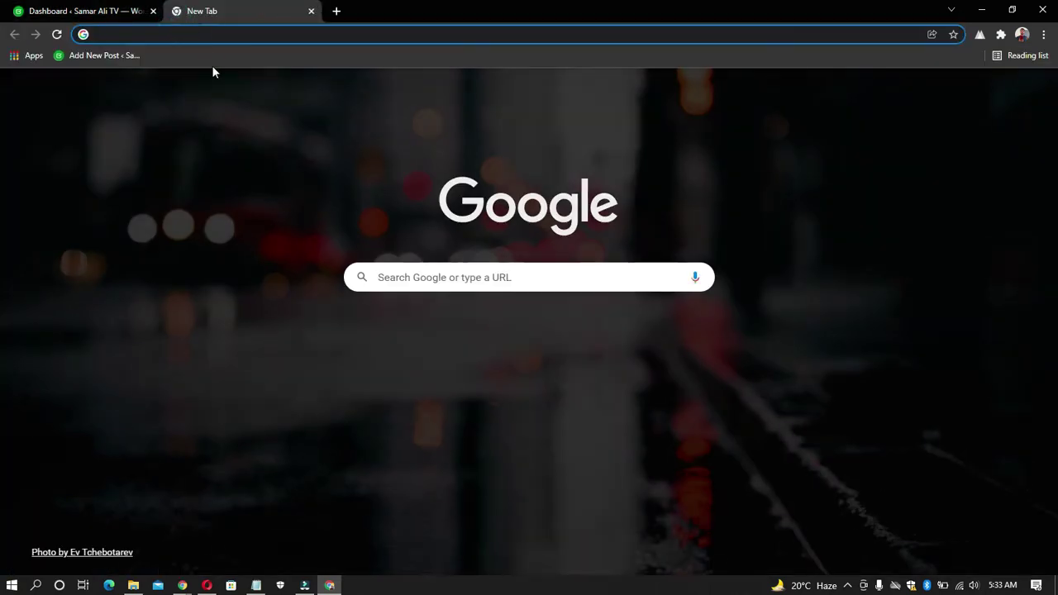
{"action": "left_click", "coordinate": [404, 275]}
{"action": "type", "text": "samar"}
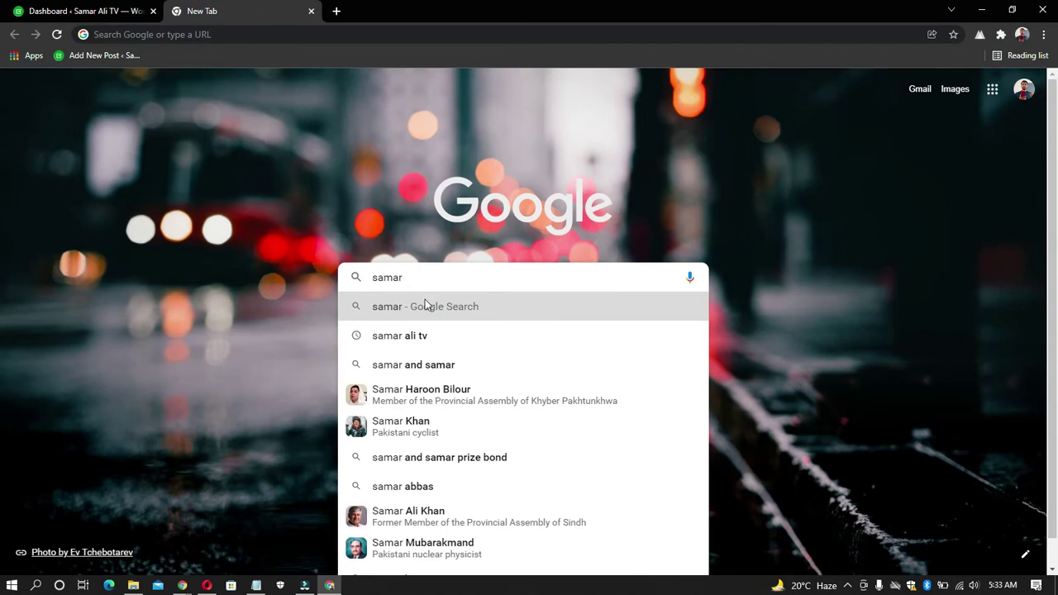
{"action": "left_click", "coordinate": [428, 333]}
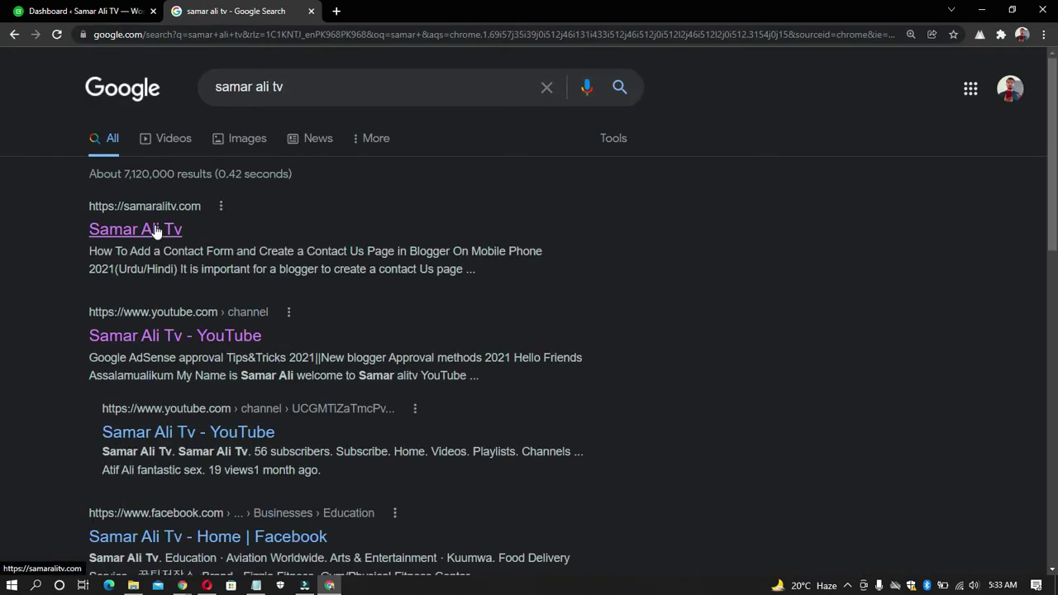
{"action": "left_click", "coordinate": [141, 222]}
Open the full article "How to Optimize & Compress WordPress Images using Smush Plugin 2022" from the site's home page
{"action": "scroll", "coordinate": [85, 232], "scroll_direction": "down", "scroll_amount": 3}
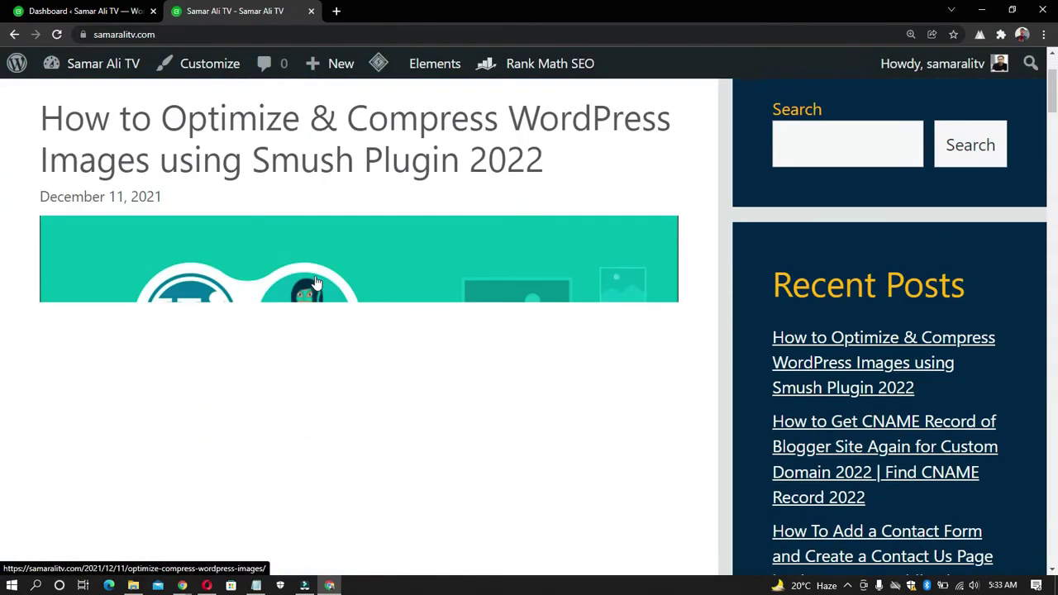
{"action": "scroll", "coordinate": [85, 233], "scroll_direction": "up", "scroll_amount": 3}
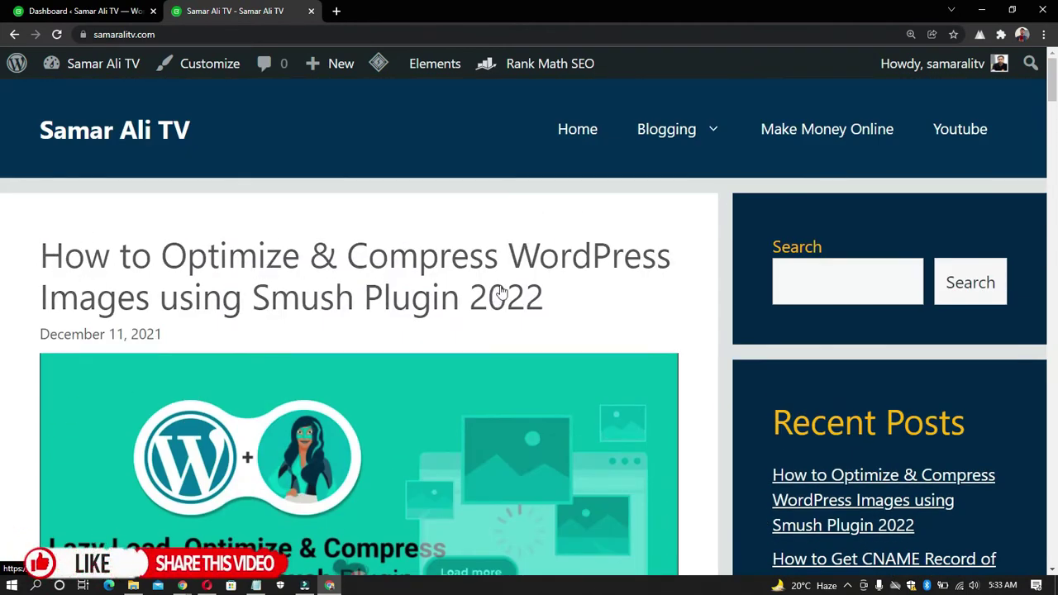
{"action": "scroll", "coordinate": [238, 308], "scroll_direction": "down", "scroll_amount": 4}
{"action": "scroll", "coordinate": [237, 308], "scroll_direction": "down", "scroll_amount": 1}
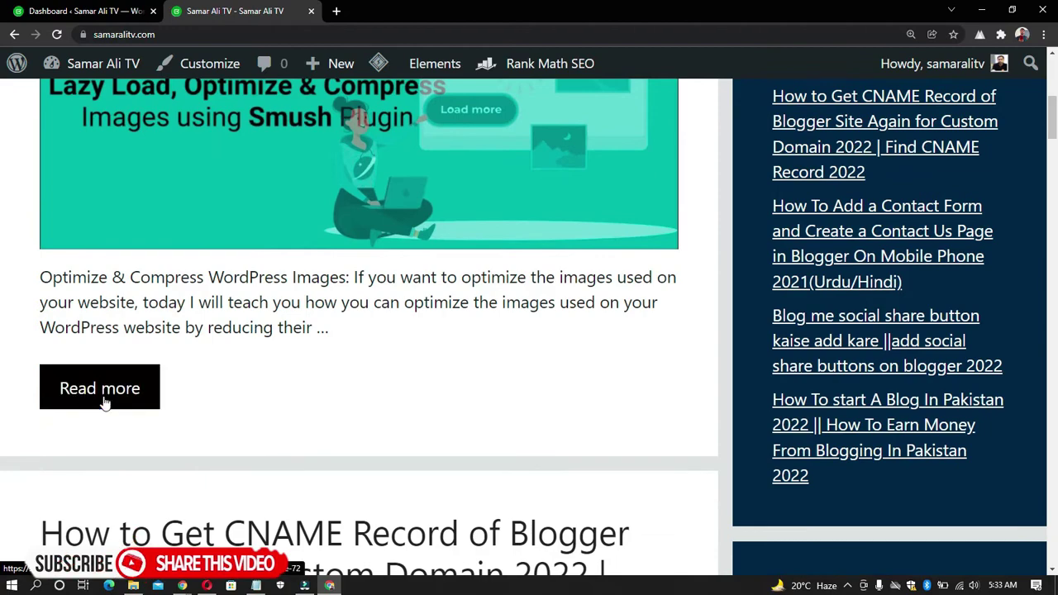
{"action": "left_click", "coordinate": [154, 392]}
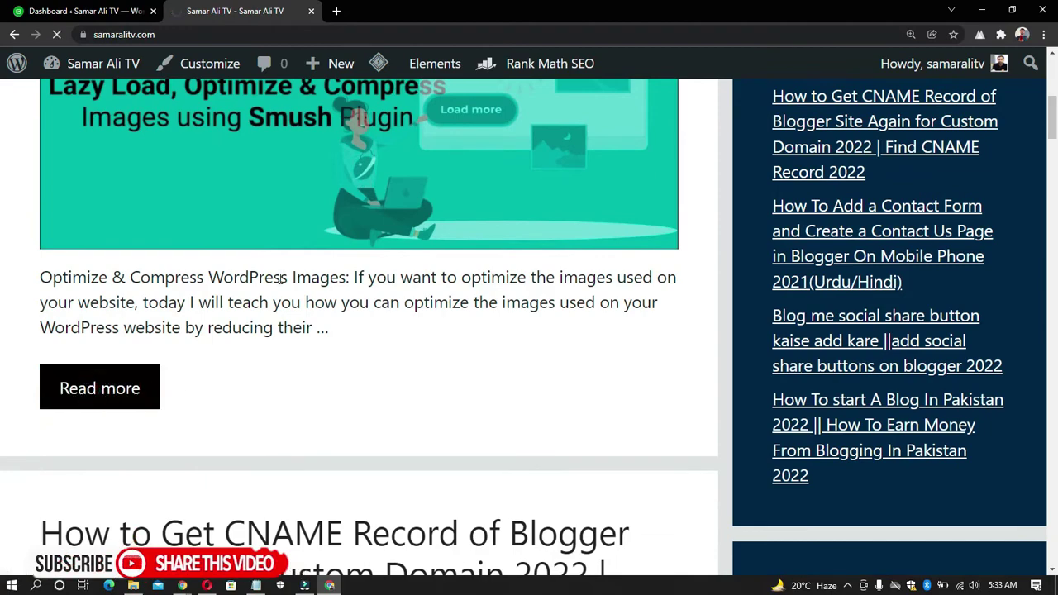
Examine the article's section on installing the Smush Image Compression plugin, including its download link and Step 01 instructions
{"action": "scroll", "coordinate": [330, 303], "scroll_direction": "down", "scroll_amount": 20}
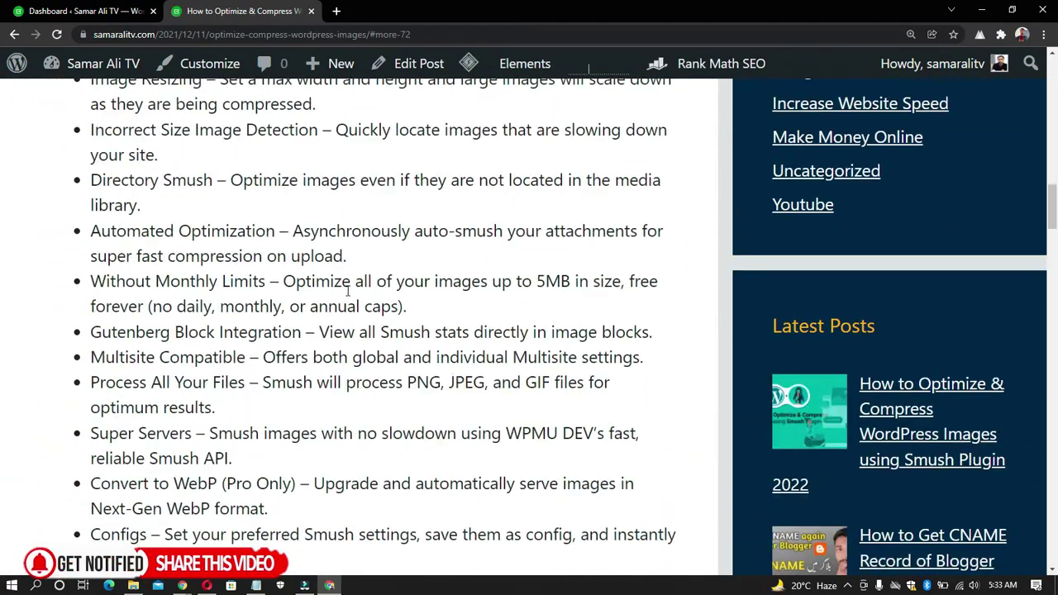
{"action": "scroll", "coordinate": [487, 468], "scroll_direction": "down", "scroll_amount": 1}
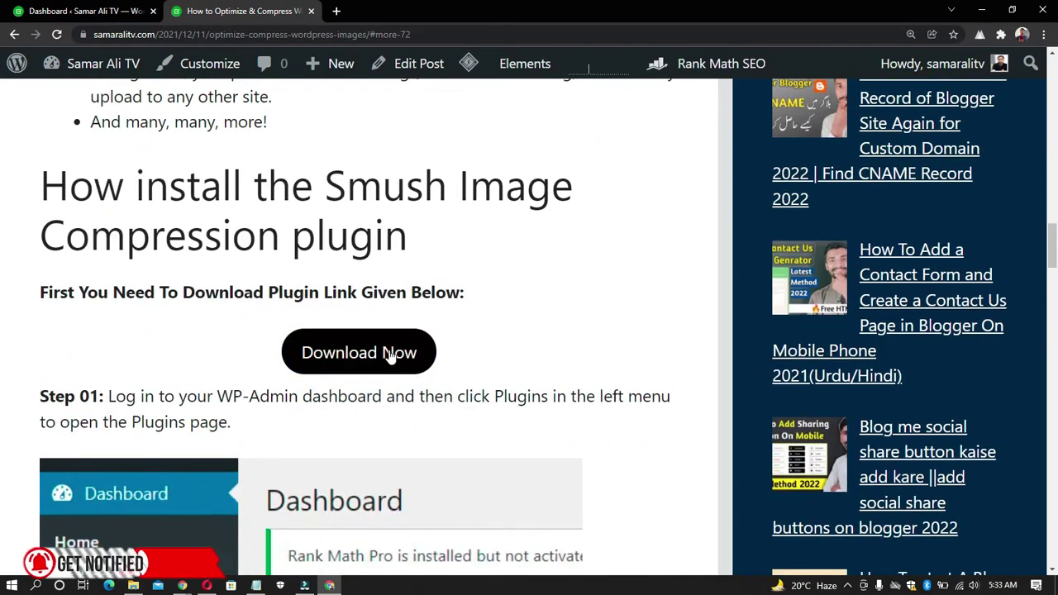
{"action": "scroll", "coordinate": [467, 314], "scroll_direction": "down", "scroll_amount": 1}
{"action": "scroll", "coordinate": [474, 305], "scroll_direction": "up", "scroll_amount": 1}
{"action": "triple_click", "coordinate": [202, 292]}
{"action": "left_click", "coordinate": [310, 283]}
{"action": "scroll", "coordinate": [298, 290], "scroll_direction": "down", "scroll_amount": 1}
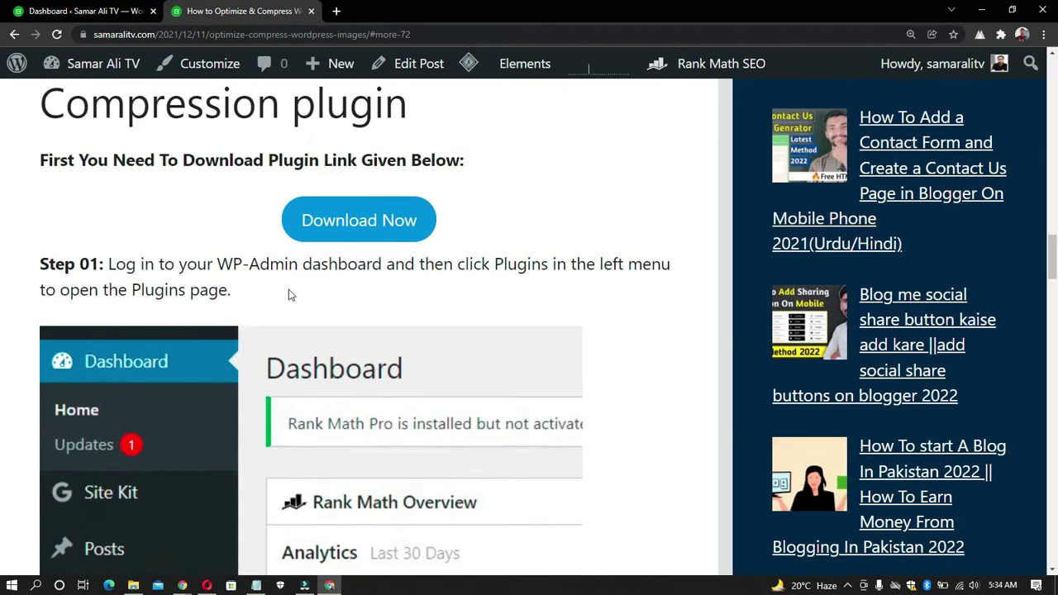
{"action": "scroll", "coordinate": [264, 288], "scroll_direction": "down", "scroll_amount": 2}
{"action": "scroll", "coordinate": [258, 298], "scroll_direction": "down", "scroll_amount": 2}
{"action": "scroll", "coordinate": [261, 310], "scroll_direction": "up", "scroll_amount": 3}
{"action": "scroll", "coordinate": [265, 331], "scroll_direction": "down", "scroll_amount": 2}
{"action": "scroll", "coordinate": [388, 384], "scroll_direction": "down", "scroll_amount": 4}
{"action": "scroll", "coordinate": [297, 405], "scroll_direction": "up", "scroll_amount": 10}
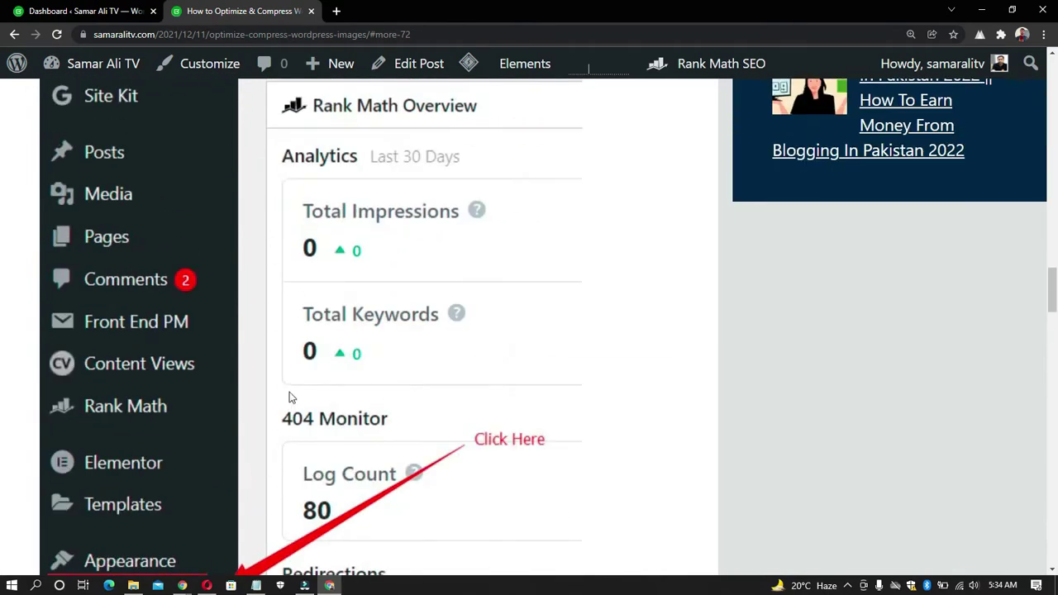
{"action": "scroll", "coordinate": [306, 402], "scroll_direction": "up", "scroll_amount": 1}
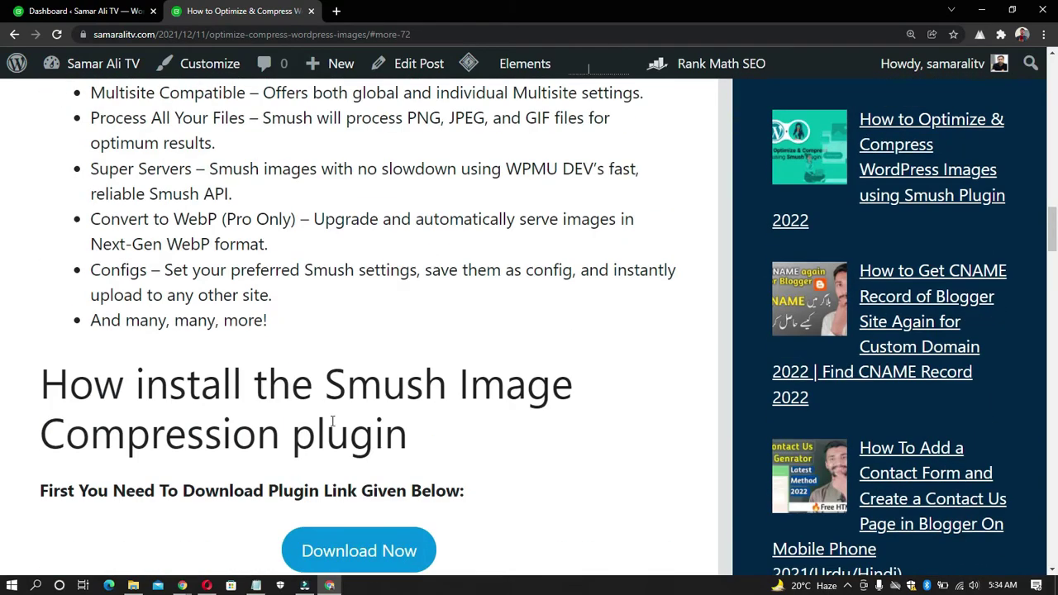
Return to the WordPress dashboard and open the upload form for adding a new plugin
{"action": "left_click", "coordinate": [38, 11]}
{"action": "scroll", "coordinate": [91, 440], "scroll_direction": "down", "scroll_amount": 2}
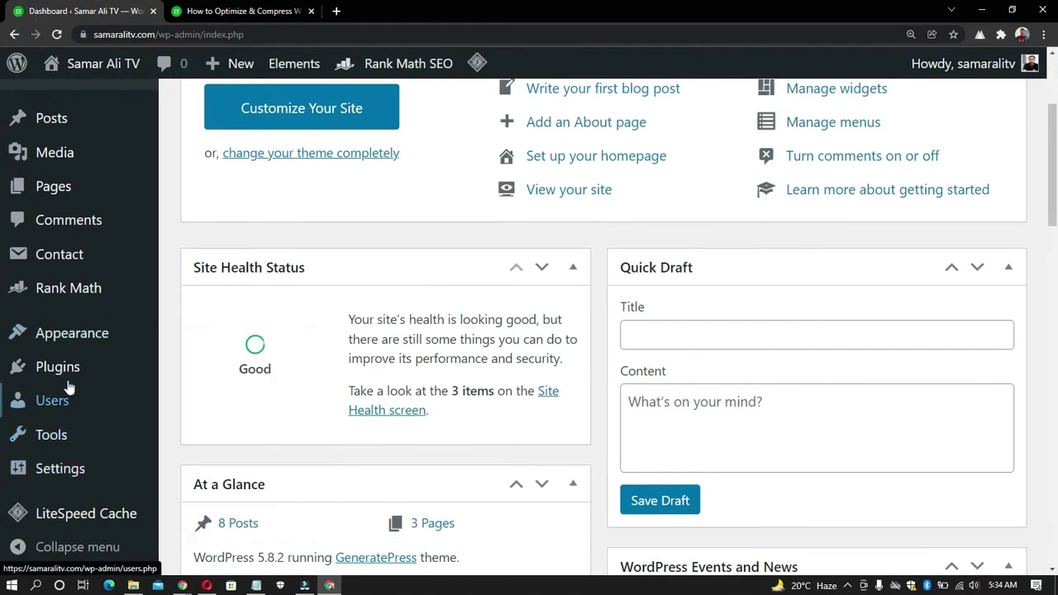
{"action": "left_click", "coordinate": [106, 369]}
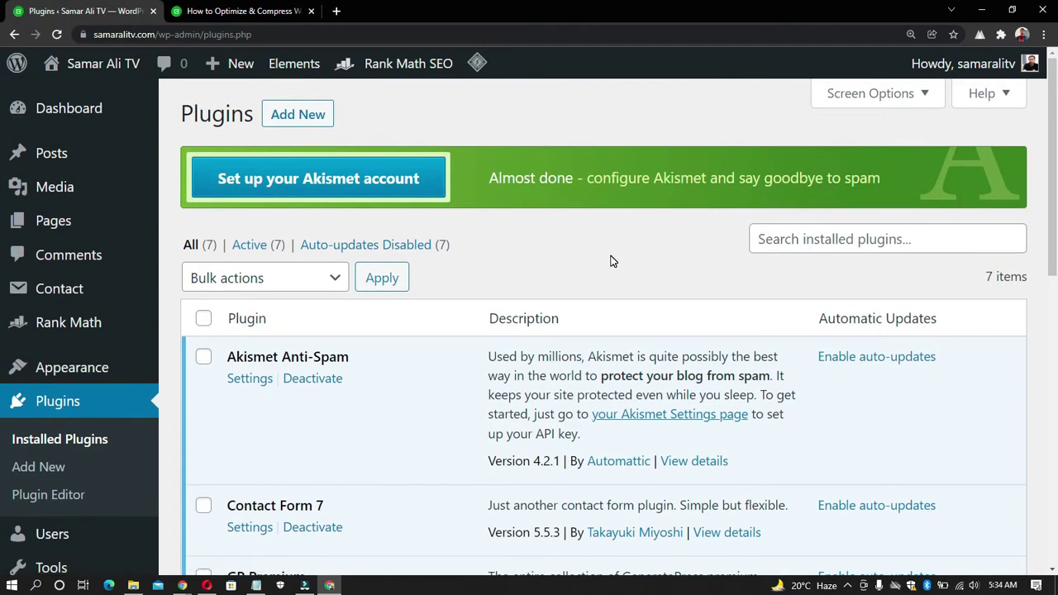
{"action": "left_click", "coordinate": [302, 126]}
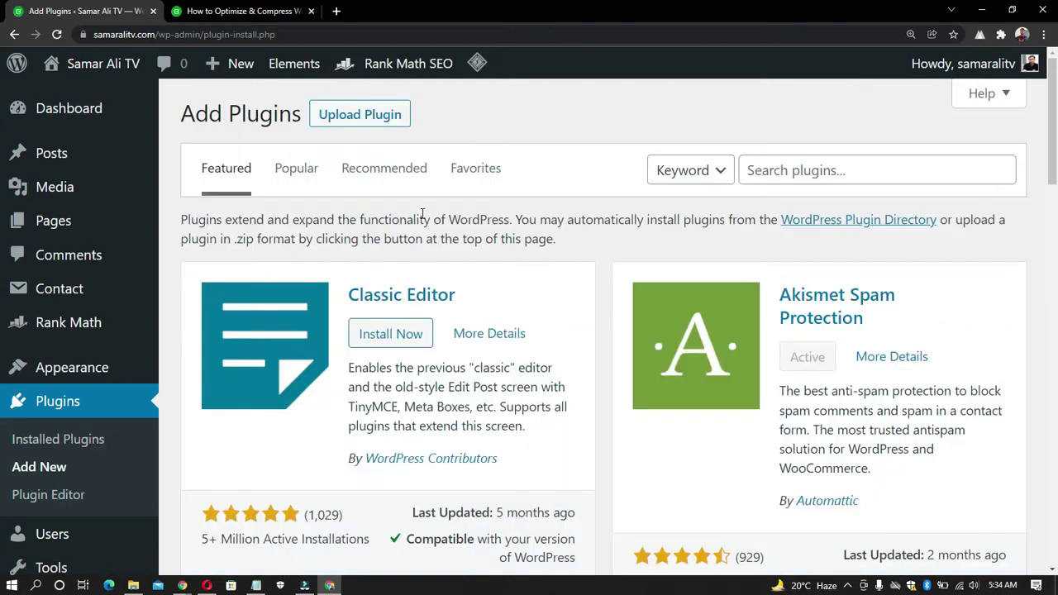
{"action": "left_click", "coordinate": [385, 117]}
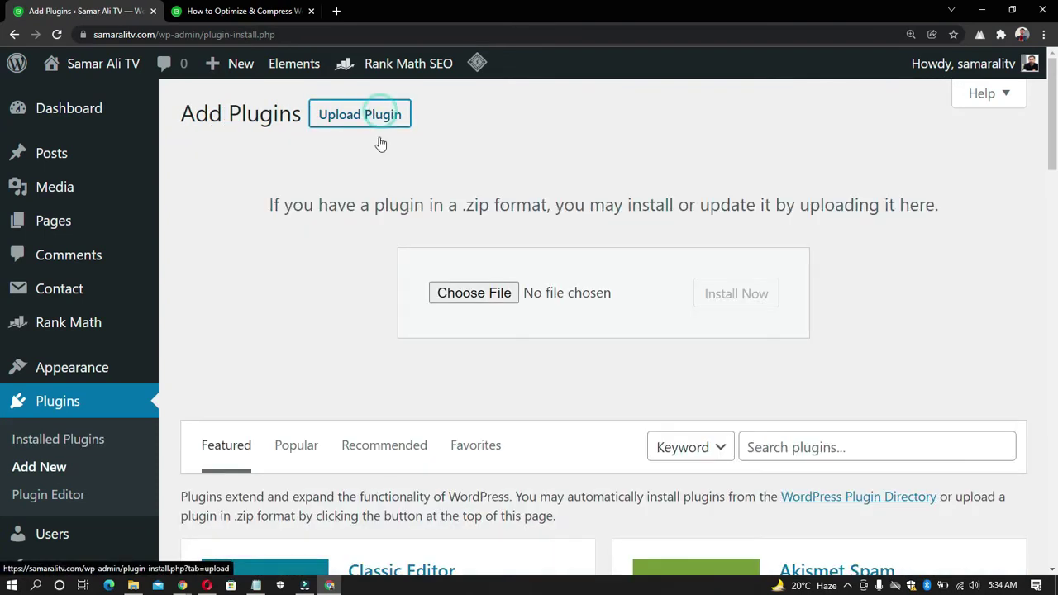
Choose wp-smushit.3.9.2.zip from the Downloads folder and install it as a plugin
{"action": "left_click", "coordinate": [474, 294]}
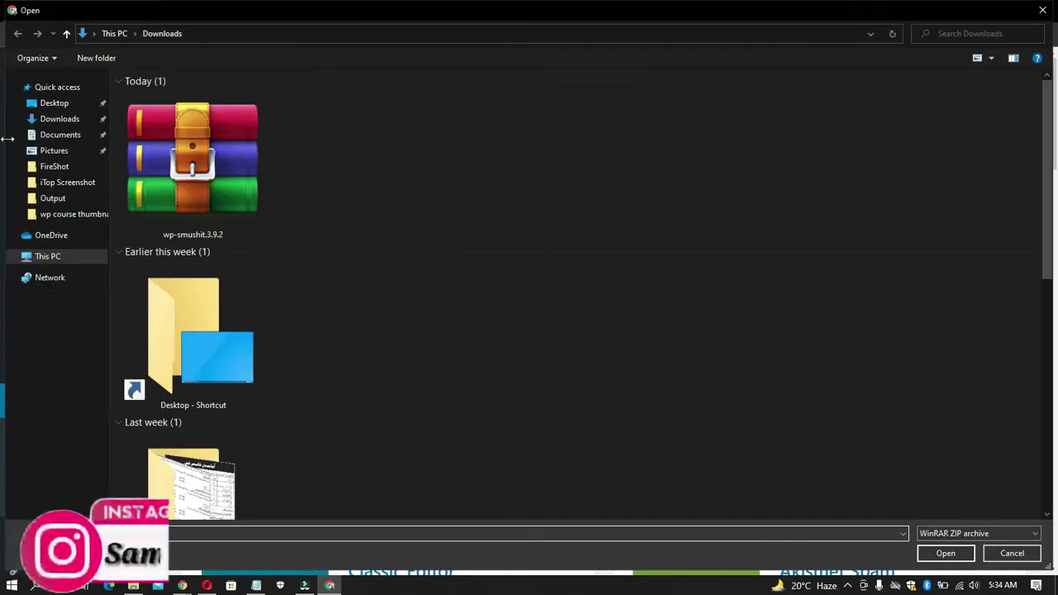
{"action": "double_click", "coordinate": [184, 184]}
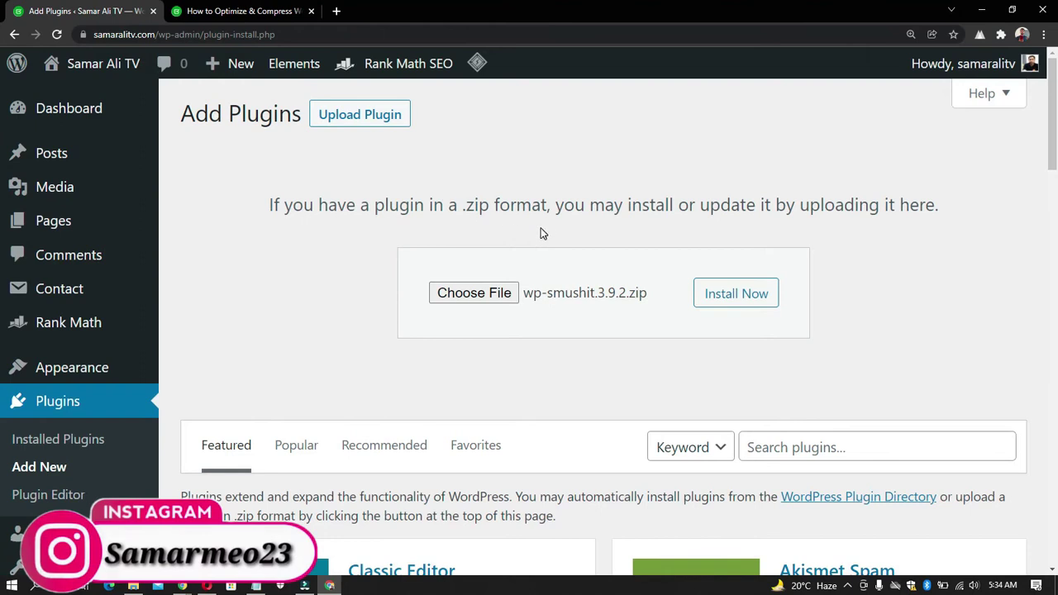
{"action": "left_click", "coordinate": [743, 299]}
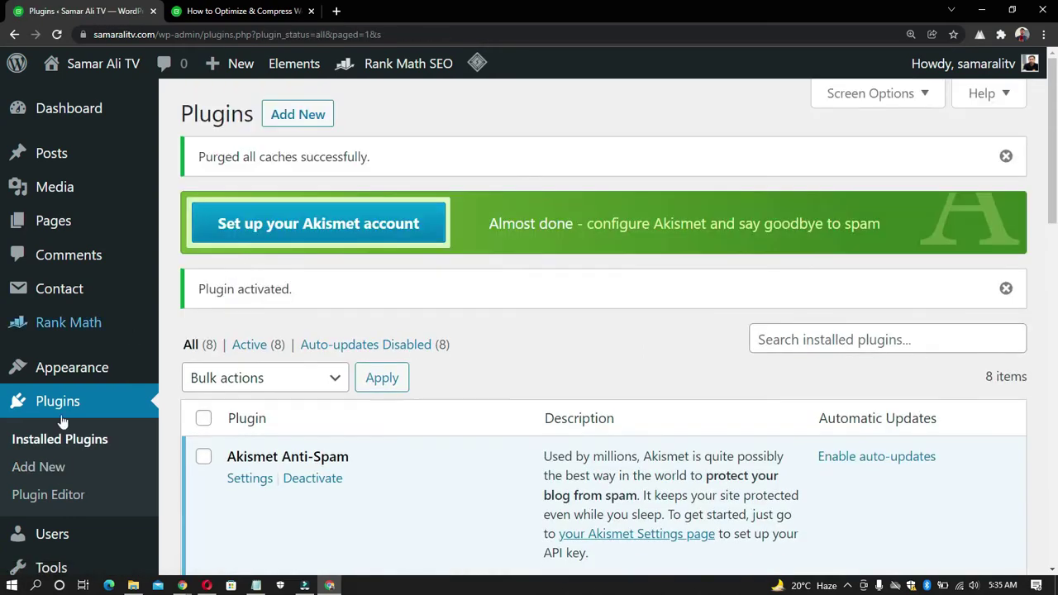
Open the Smush plugin, skip its setup wizard and go to the Bulk Smush section
{"action": "scroll", "coordinate": [97, 428], "scroll_direction": "down", "scroll_amount": 7}
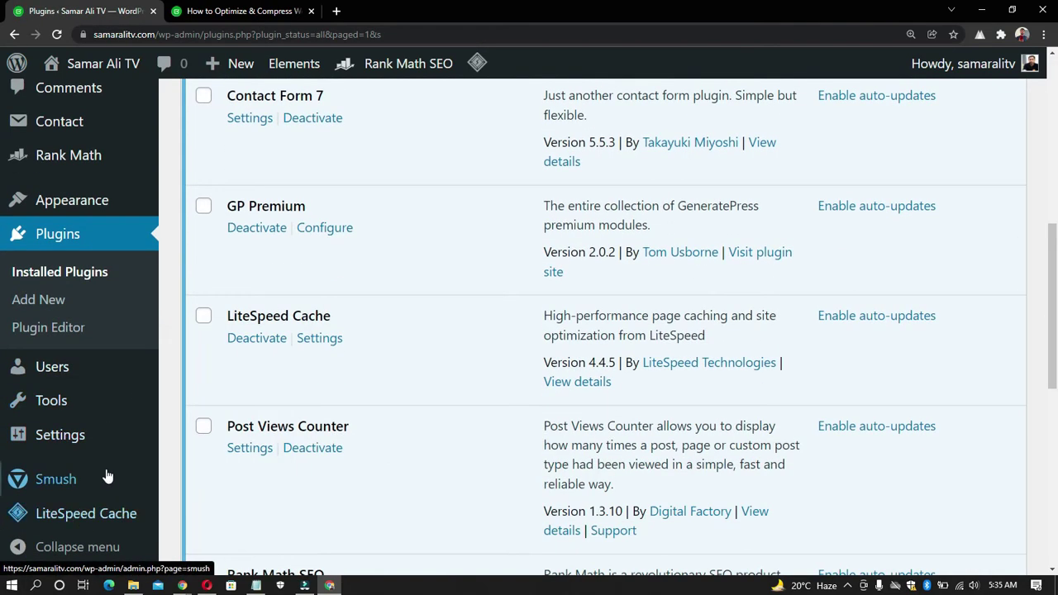
{"action": "mouse_move", "coordinate": [50, 484]}
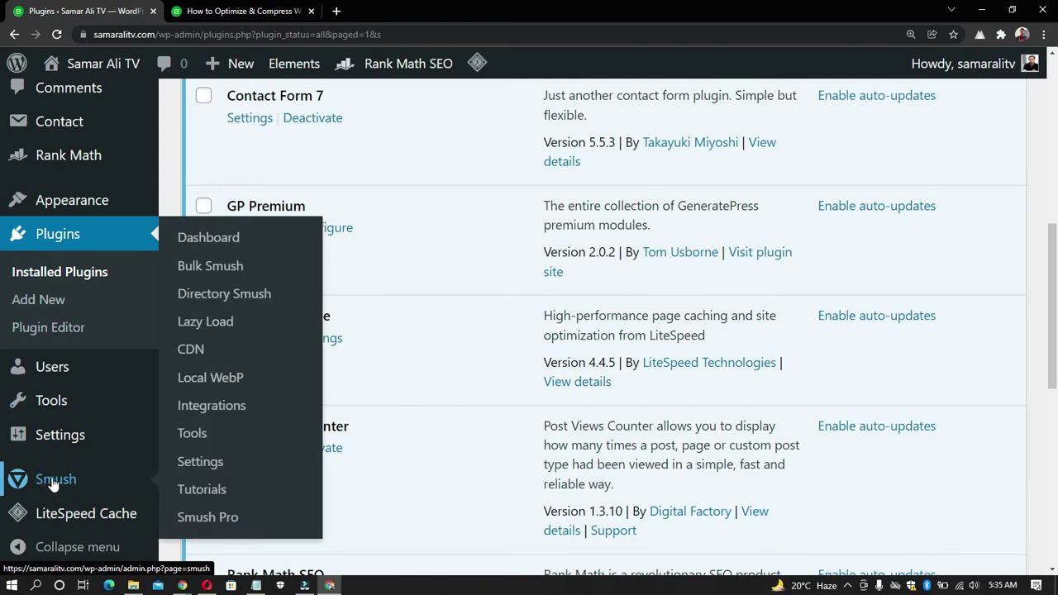
{"action": "left_click", "coordinate": [52, 483]}
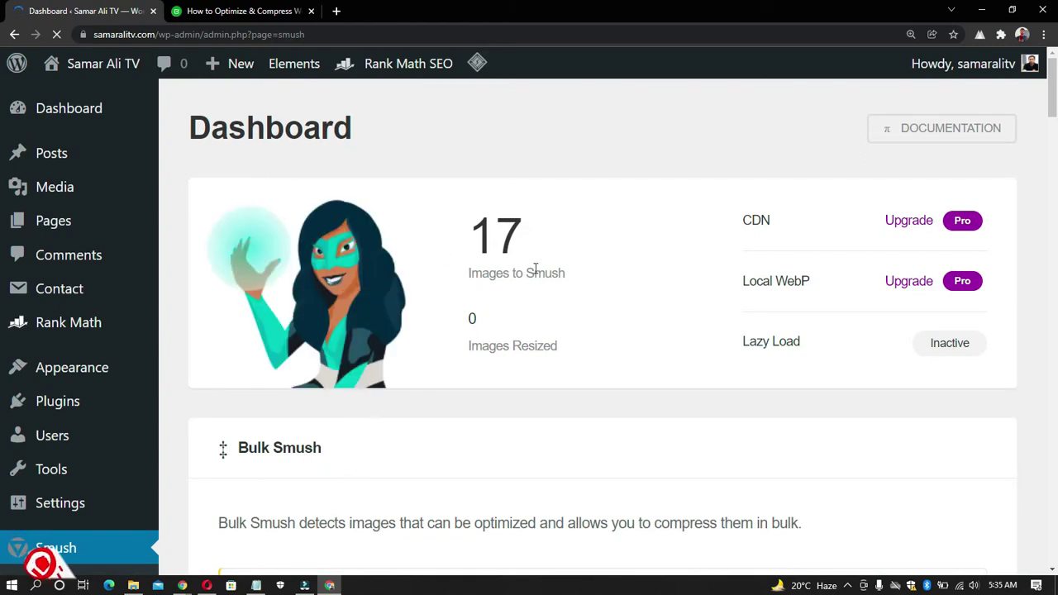
{"action": "left_click_drag", "start_coordinate": [485, 269], "coordinate": [586, 276]}
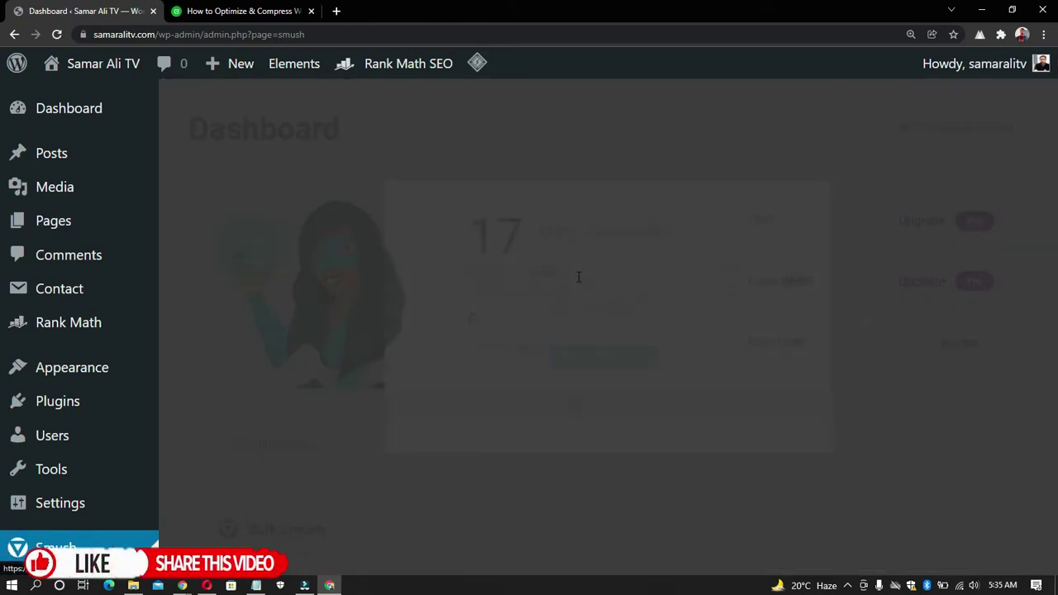
{"action": "scroll", "coordinate": [649, 538], "scroll_direction": "down", "scroll_amount": 1}
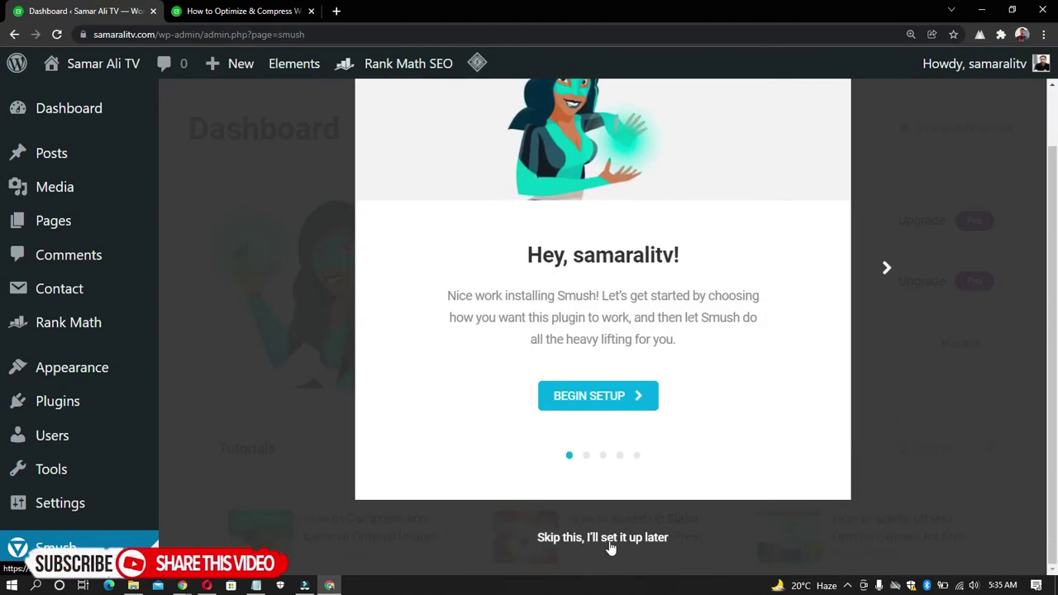
{"action": "left_click", "coordinate": [606, 536]}
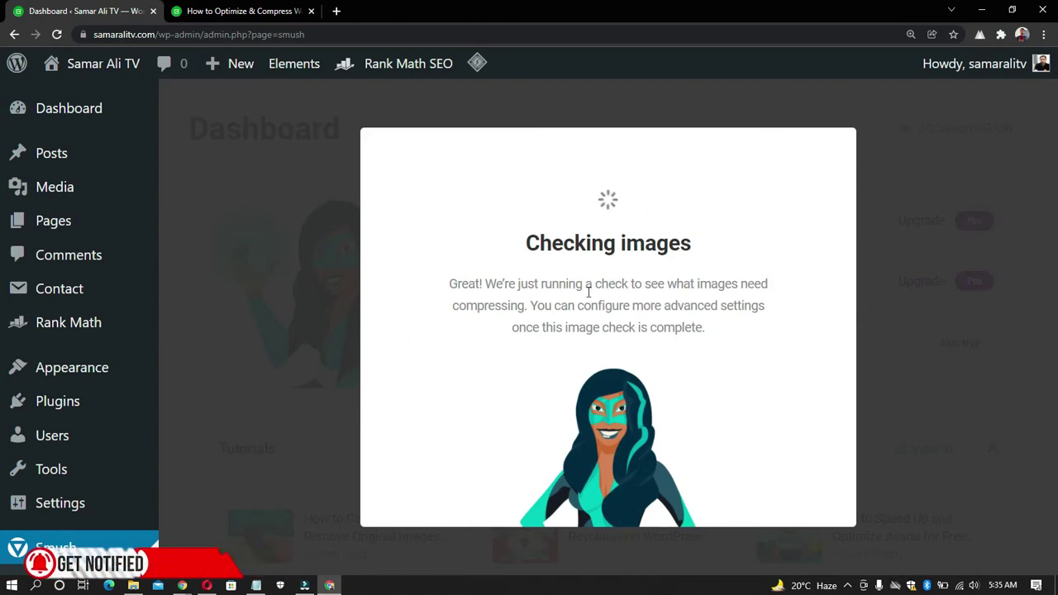
{"action": "left_click", "coordinate": [1010, 257]}
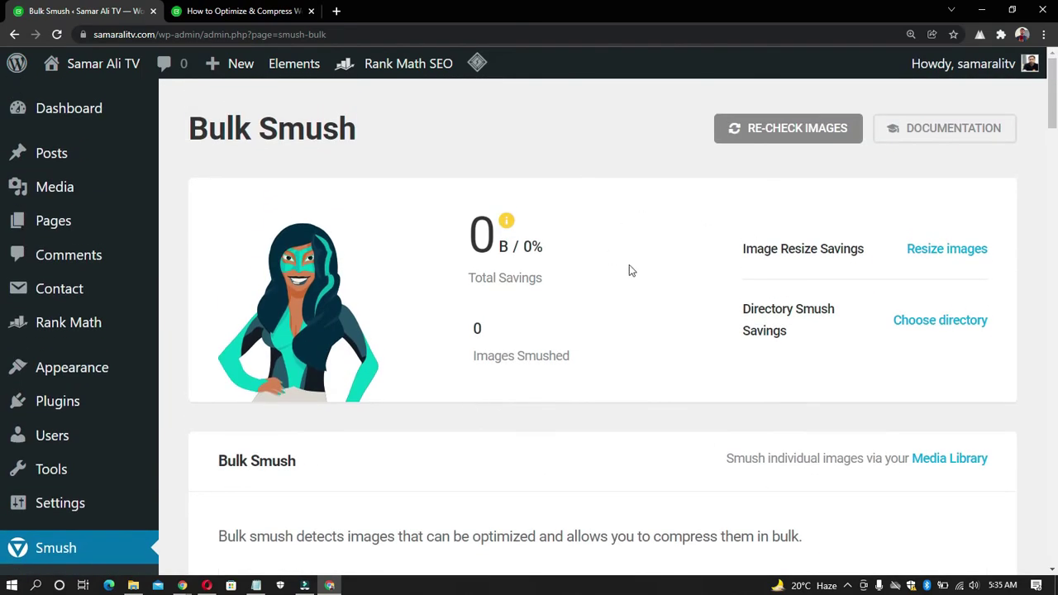
{"action": "scroll", "coordinate": [623, 269], "scroll_direction": "down", "scroll_amount": 3}
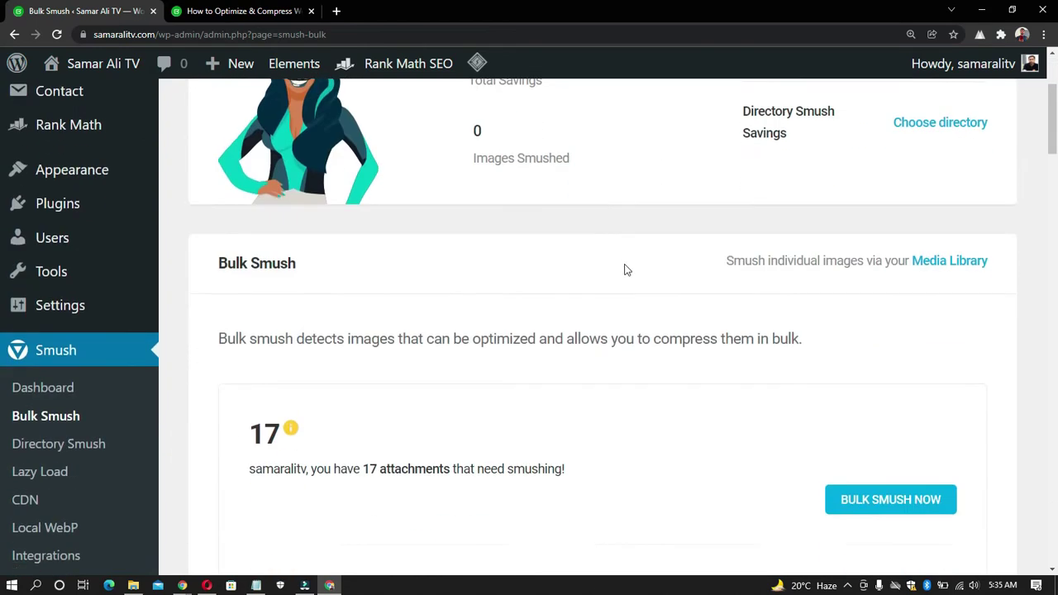
Review the count of attachments that need smushing and start the bulk smush on them
{"action": "left_click_drag", "start_coordinate": [253, 367], "coordinate": [281, 368]}
{"action": "left_click", "coordinate": [296, 369]}
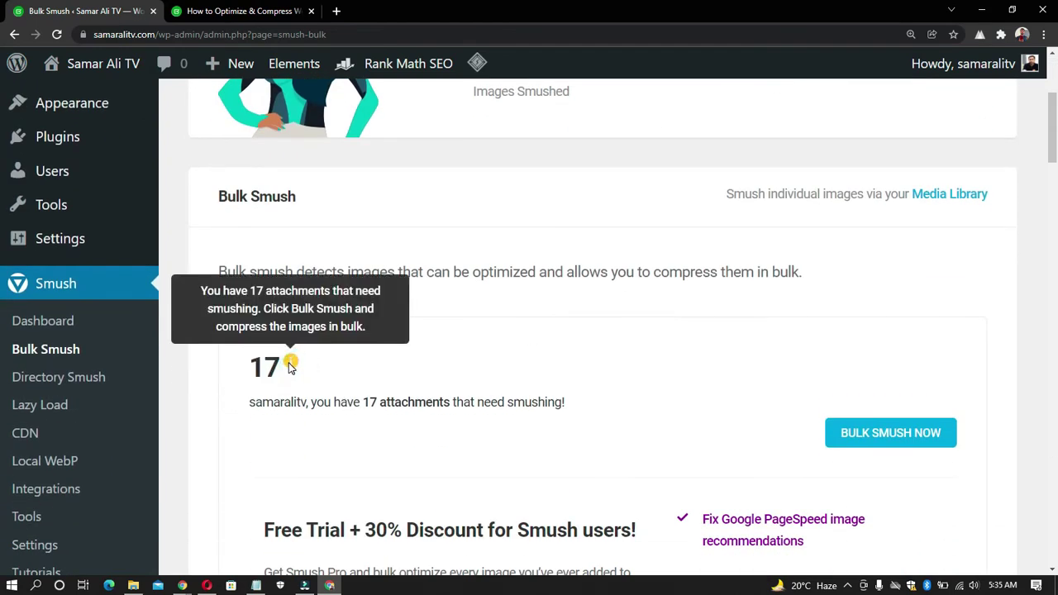
{"action": "left_click", "coordinate": [473, 382]}
{"action": "scroll", "coordinate": [744, 382], "scroll_direction": "down", "scroll_amount": 4}
{"action": "scroll", "coordinate": [662, 366], "scroll_direction": "up", "scroll_amount": 8}
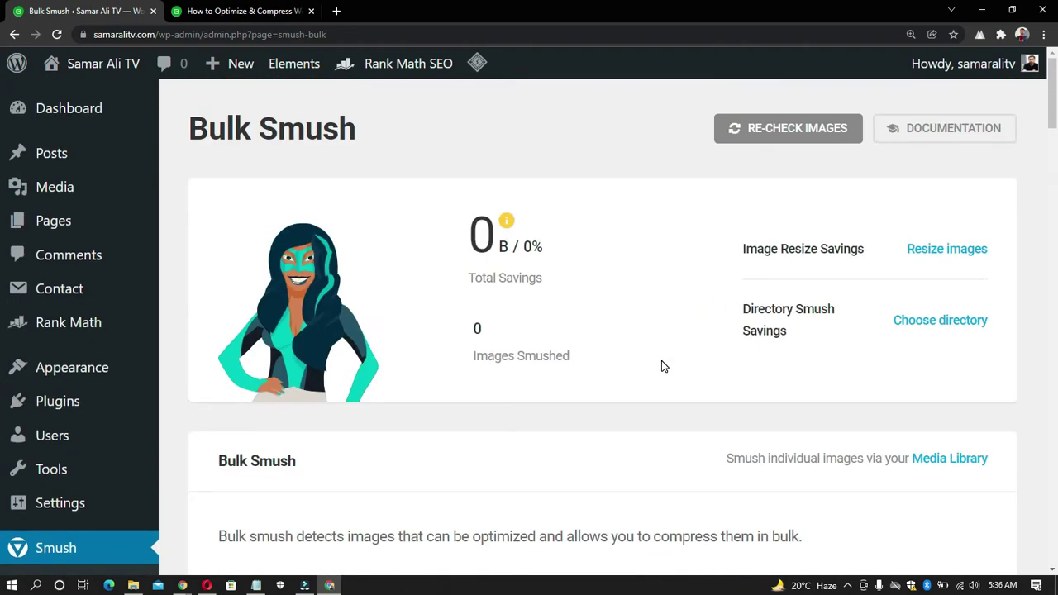
{"action": "scroll", "coordinate": [661, 366], "scroll_direction": "down", "scroll_amount": 4}
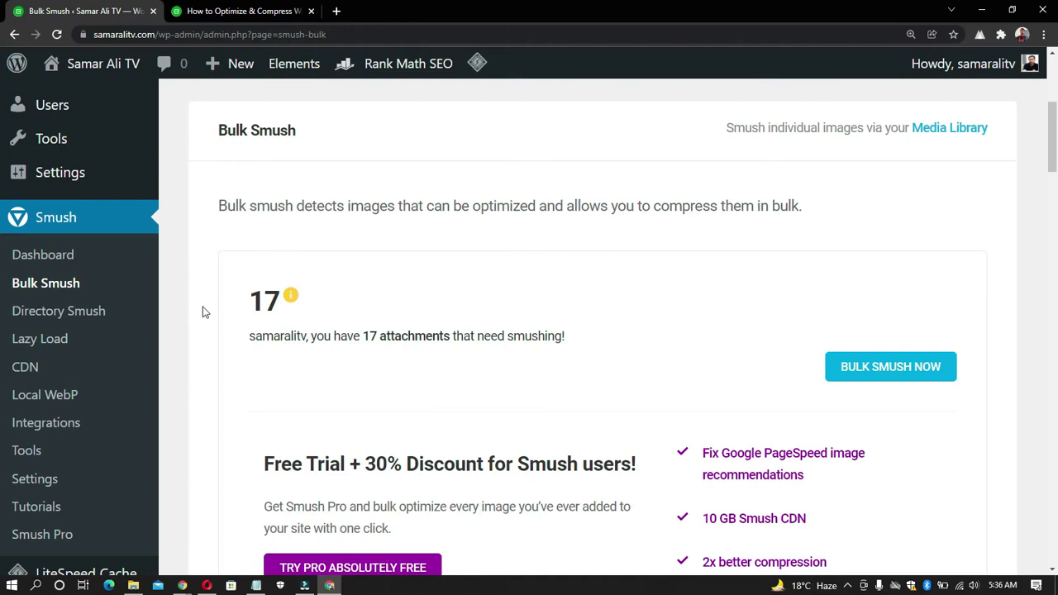
{"action": "double_click", "coordinate": [254, 305]}
{"action": "left_click", "coordinate": [435, 309]}
{"action": "scroll", "coordinate": [438, 312], "scroll_direction": "up", "scroll_amount": 1}
{"action": "scroll", "coordinate": [372, 309], "scroll_direction": "down", "scroll_amount": 1}
{"action": "mouse_move", "coordinate": [294, 298]}
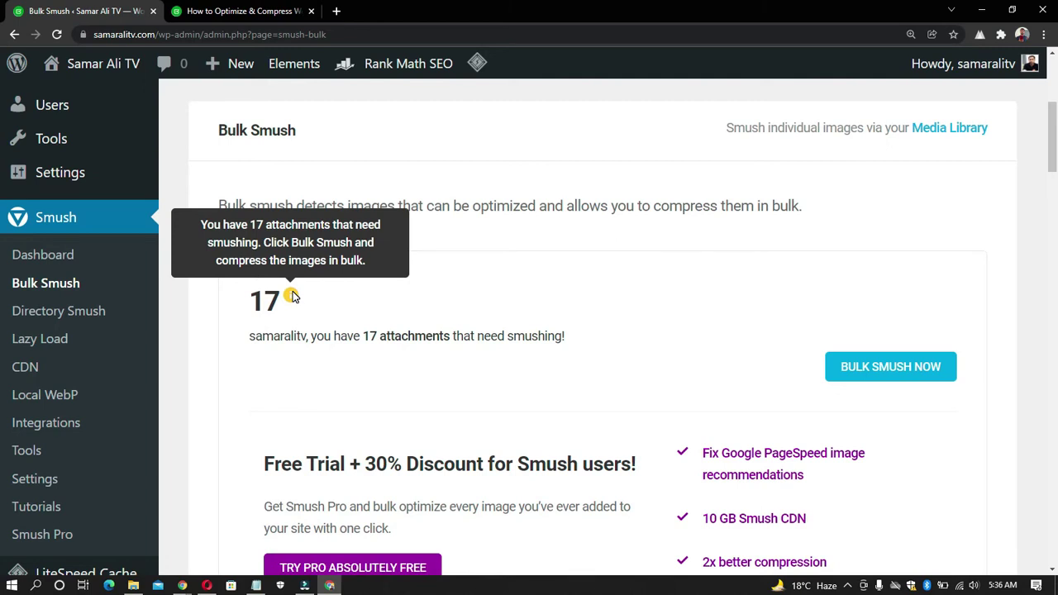
{"action": "left_click", "coordinate": [910, 370]}
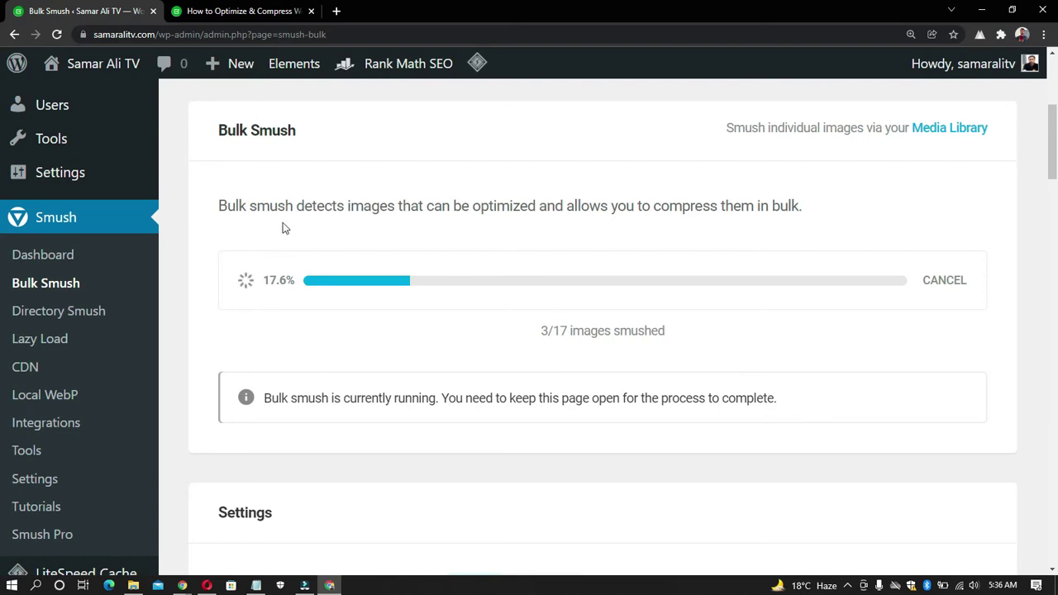
Monitor the running bulk smush, checking its progress bar, total savings and number of images smushed
{"action": "scroll", "coordinate": [432, 361], "scroll_direction": "down", "scroll_amount": 3}
{"action": "scroll", "coordinate": [437, 362], "scroll_direction": "up", "scroll_amount": 4}
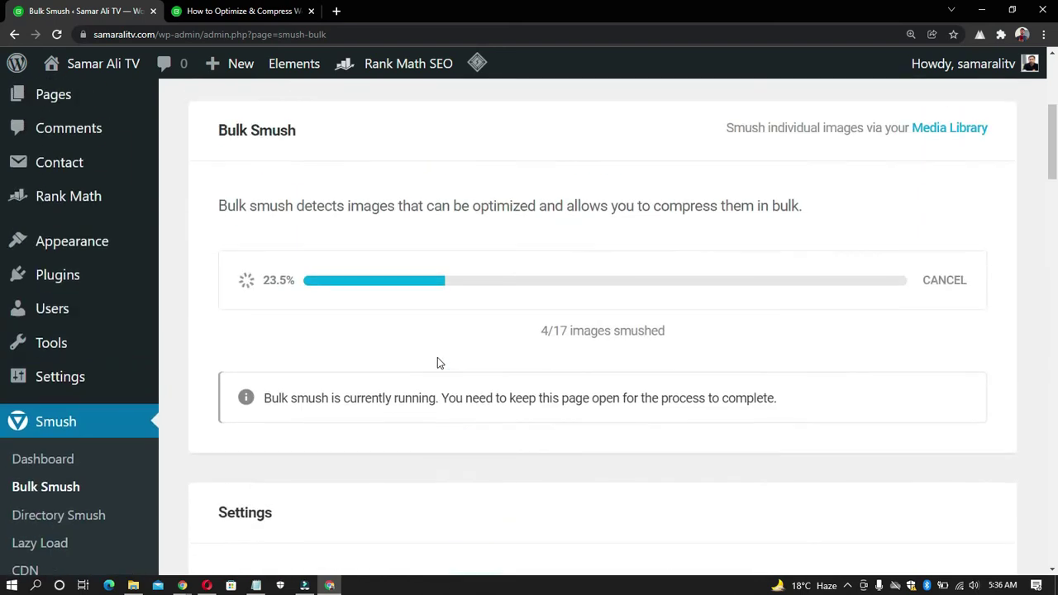
{"action": "scroll", "coordinate": [438, 362], "scroll_direction": "up", "scroll_amount": 4}
{"action": "scroll", "coordinate": [464, 376], "scroll_direction": "down", "scroll_amount": 2}
{"action": "scroll", "coordinate": [463, 377], "scroll_direction": "up", "scroll_amount": 2}
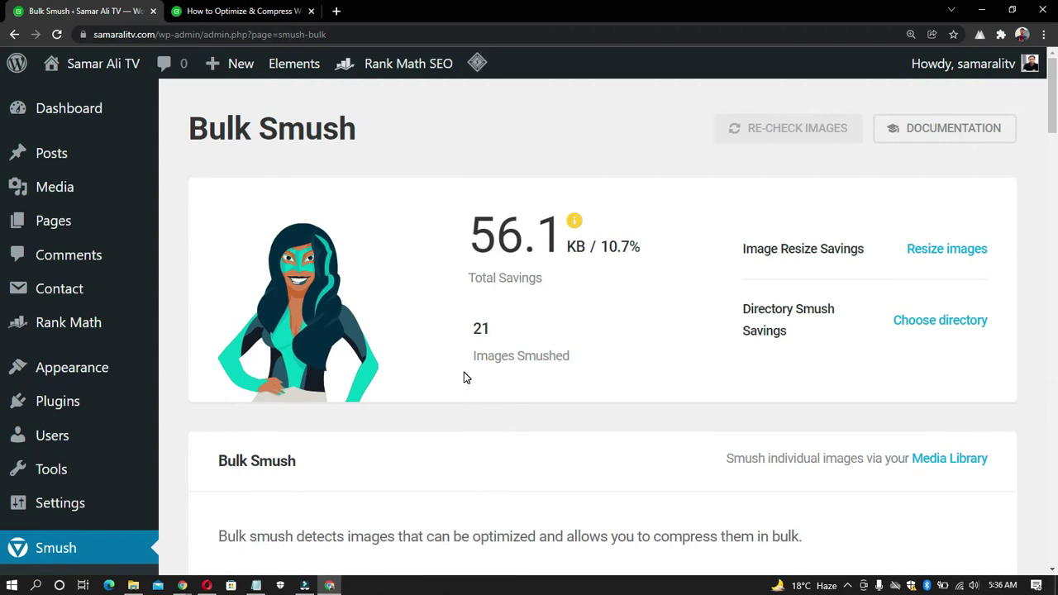
{"action": "scroll", "coordinate": [464, 377], "scroll_direction": "down", "scroll_amount": 2}
{"action": "scroll", "coordinate": [463, 372], "scroll_direction": "up", "scroll_amount": 3}
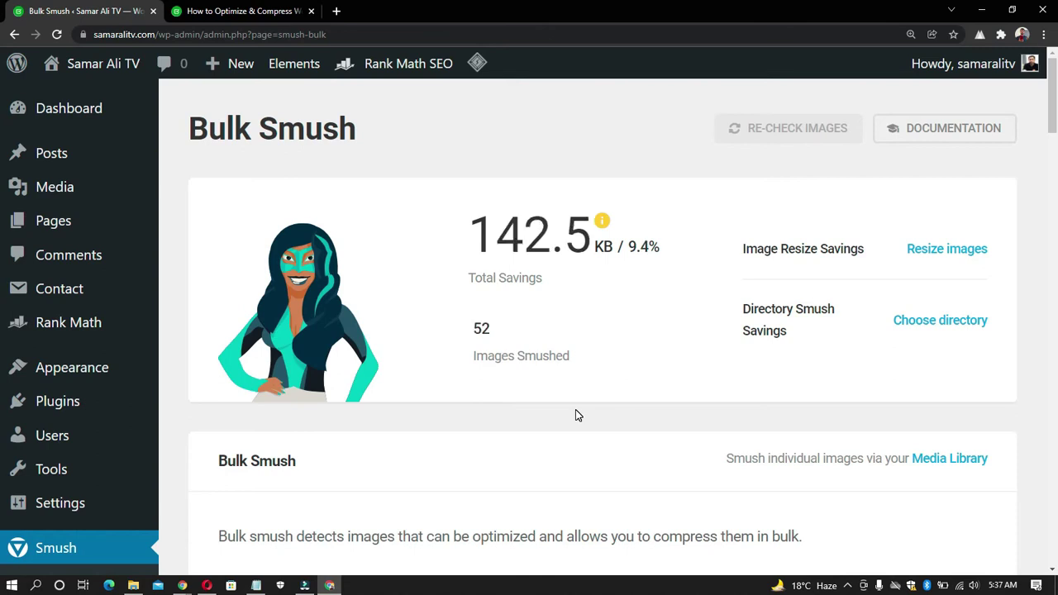
{"action": "scroll", "coordinate": [576, 415], "scroll_direction": "down", "scroll_amount": 5}
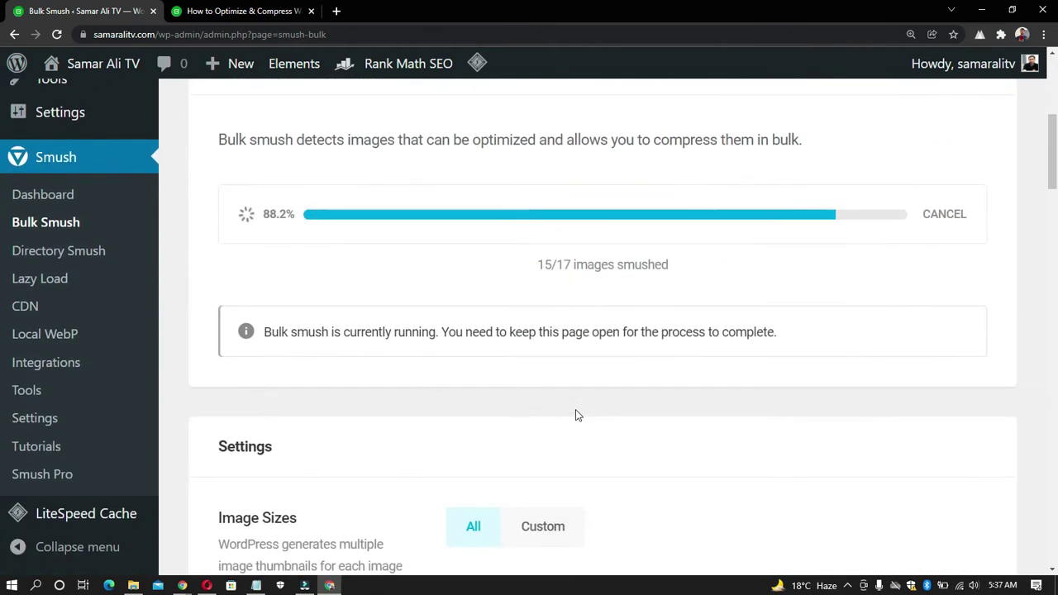
{"action": "scroll", "coordinate": [577, 415], "scroll_direction": "up", "scroll_amount": 3}
{"action": "scroll", "coordinate": [590, 406], "scroll_direction": "down", "scroll_amount": 2}
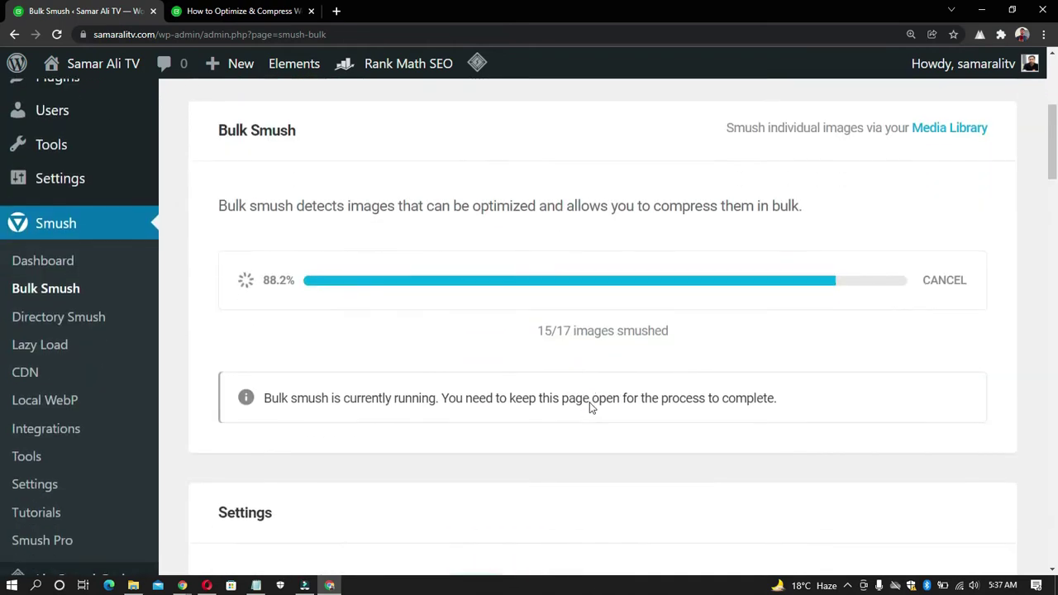
Look through the Bulk Smush settings down to the Upgrade to Smush Pro section and its offer for unlimited images
{"action": "scroll", "coordinate": [444, 347], "scroll_direction": "down", "scroll_amount": 5}
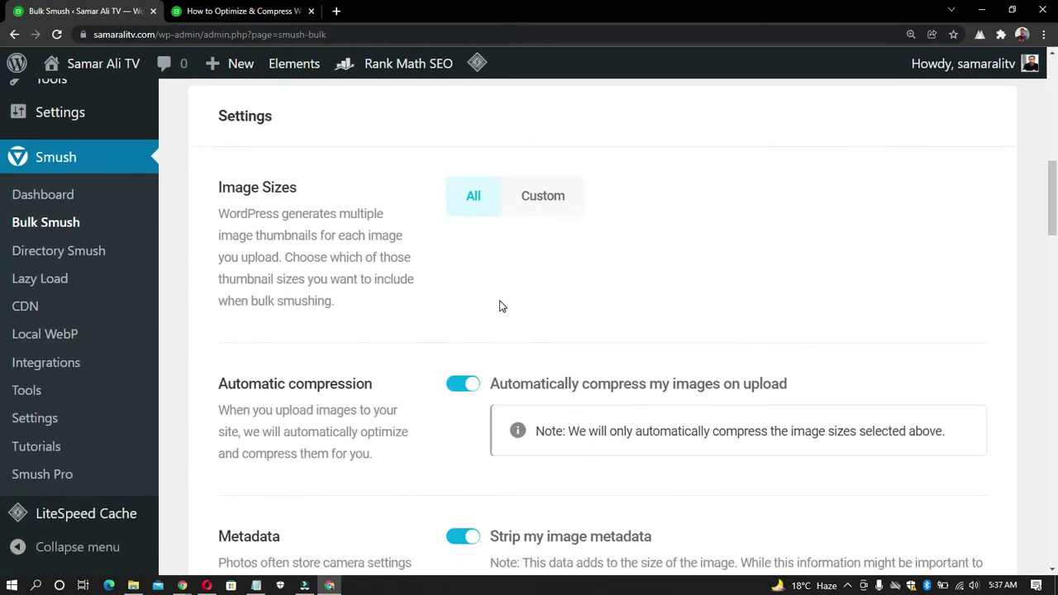
{"action": "scroll", "coordinate": [500, 306], "scroll_direction": "down", "scroll_amount": 18}
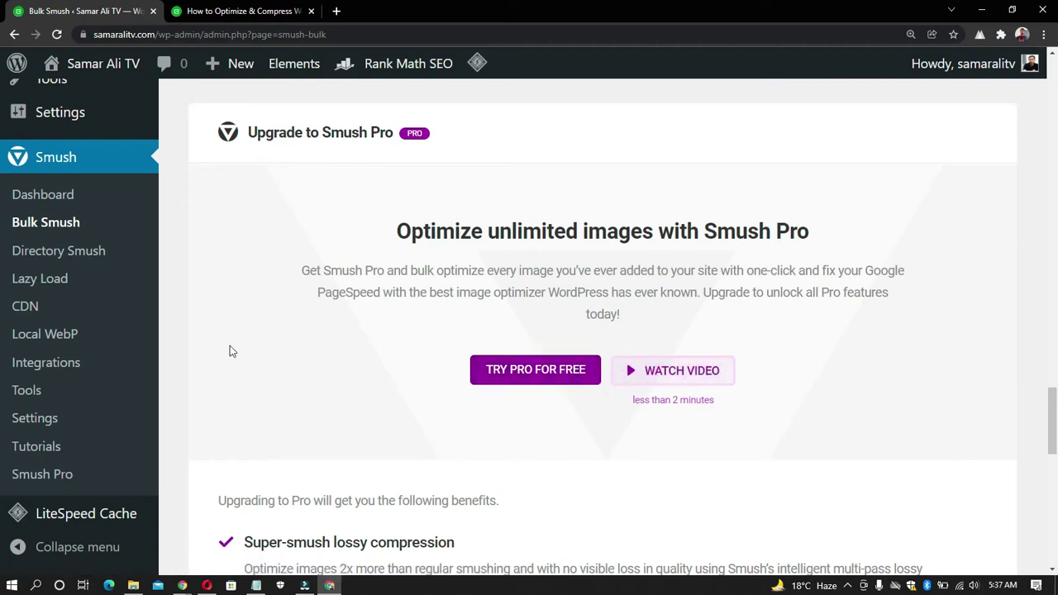
{"action": "left_click_drag", "start_coordinate": [379, 231], "coordinate": [862, 232]}
{"action": "left_click", "coordinate": [820, 231]}
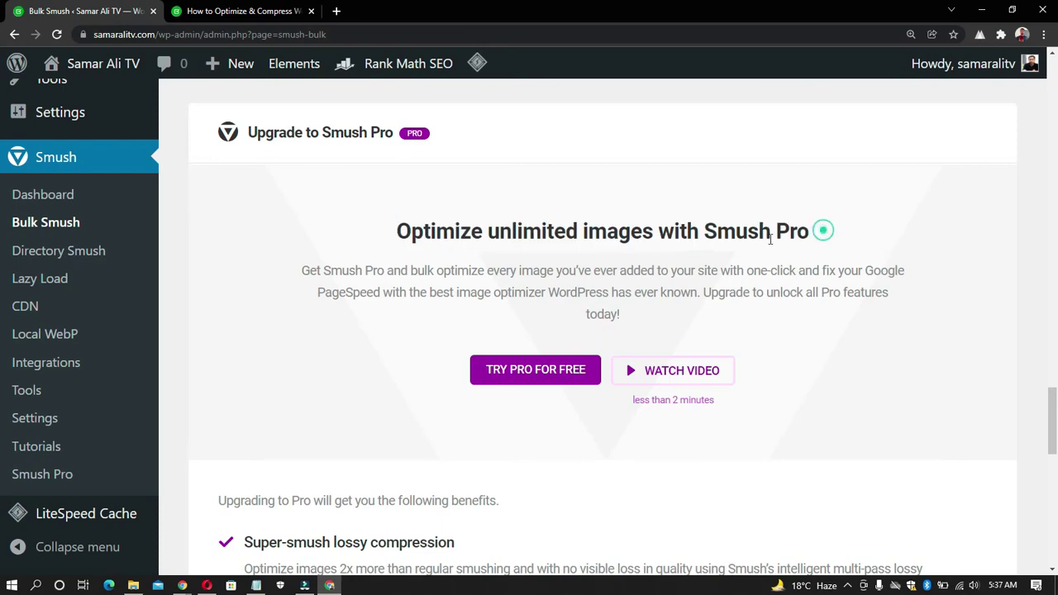
{"action": "scroll", "coordinate": [508, 345], "scroll_direction": "up", "scroll_amount": 10}
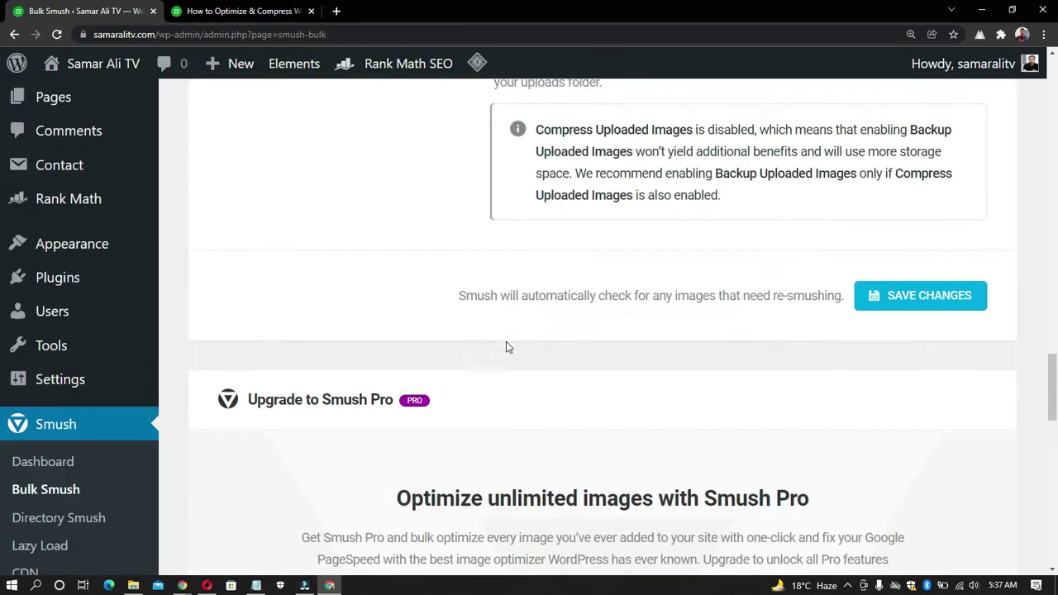
Check the bulk smush outcome, including the PageSpeed suggestions, attachment status, total savings and images smushed
{"action": "scroll", "coordinate": [507, 347], "scroll_direction": "up", "scroll_amount": 15}
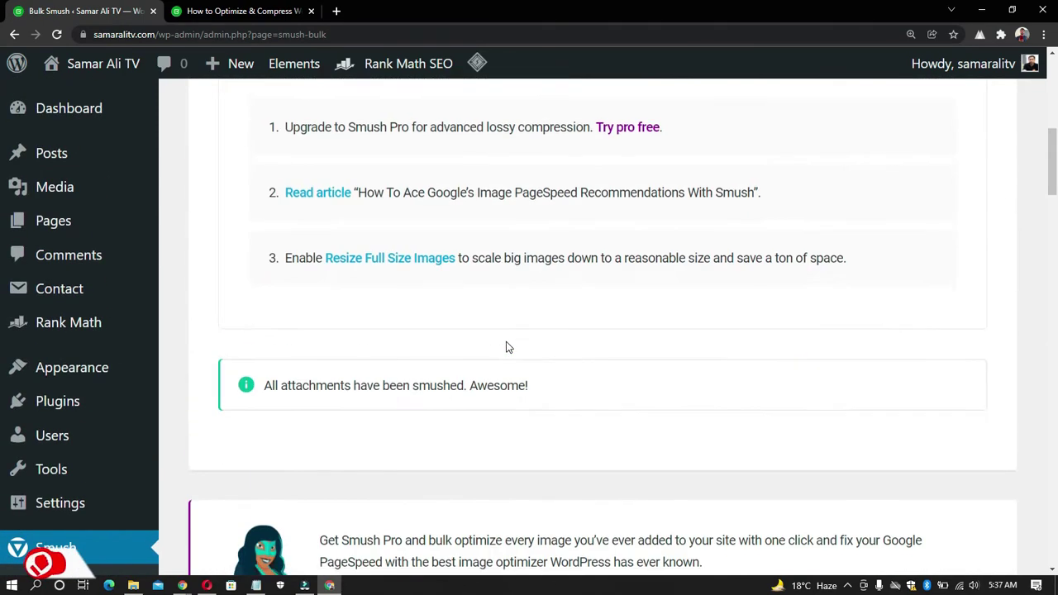
{"action": "scroll", "coordinate": [505, 350], "scroll_direction": "up", "scroll_amount": 1}
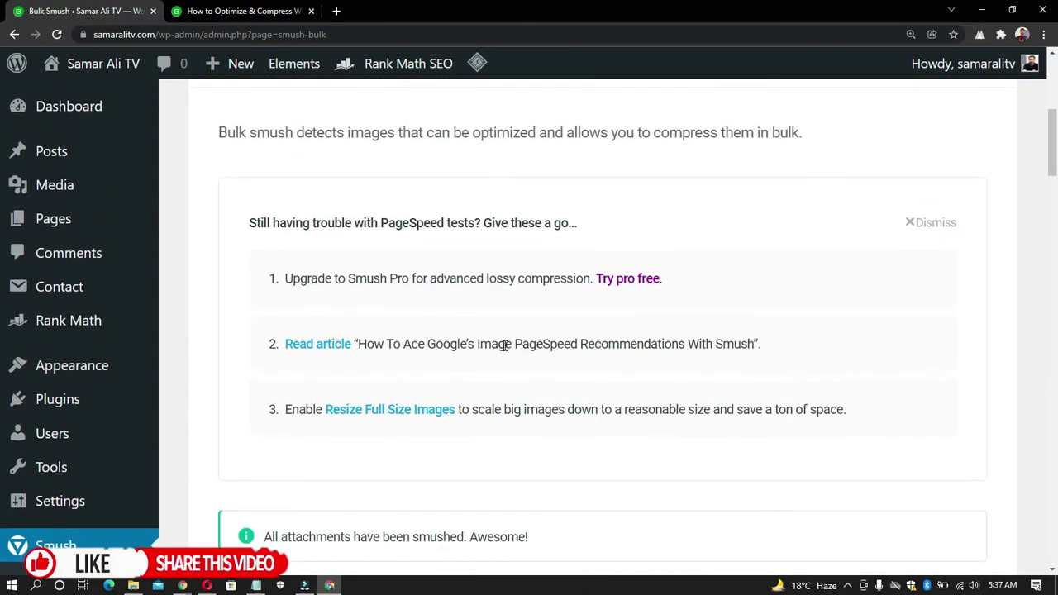
{"action": "scroll", "coordinate": [507, 356], "scroll_direction": "down", "scroll_amount": 3}
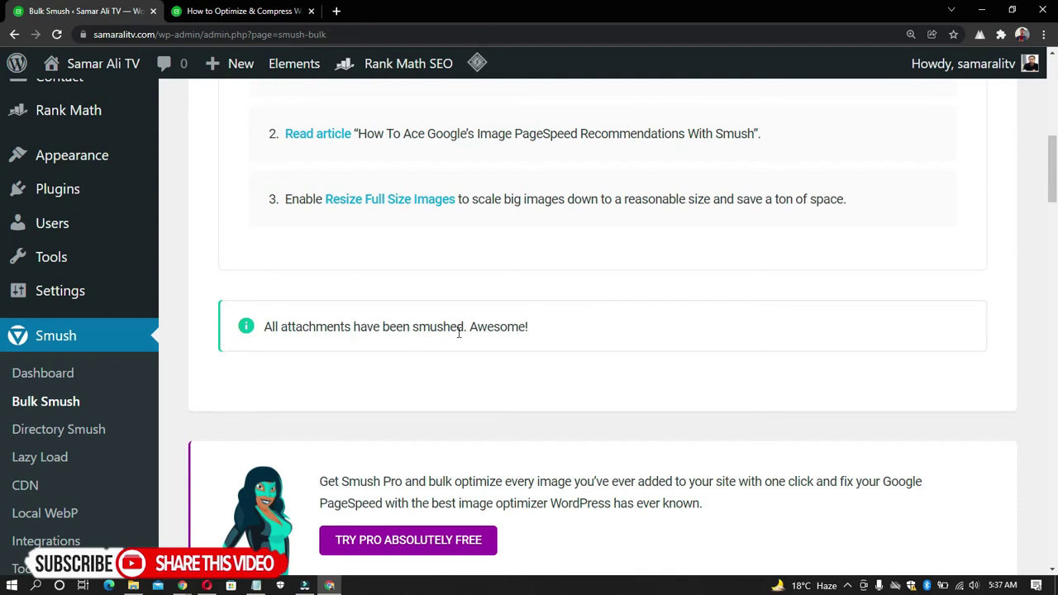
{"action": "scroll", "coordinate": [531, 345], "scroll_direction": "up", "scroll_amount": 3}
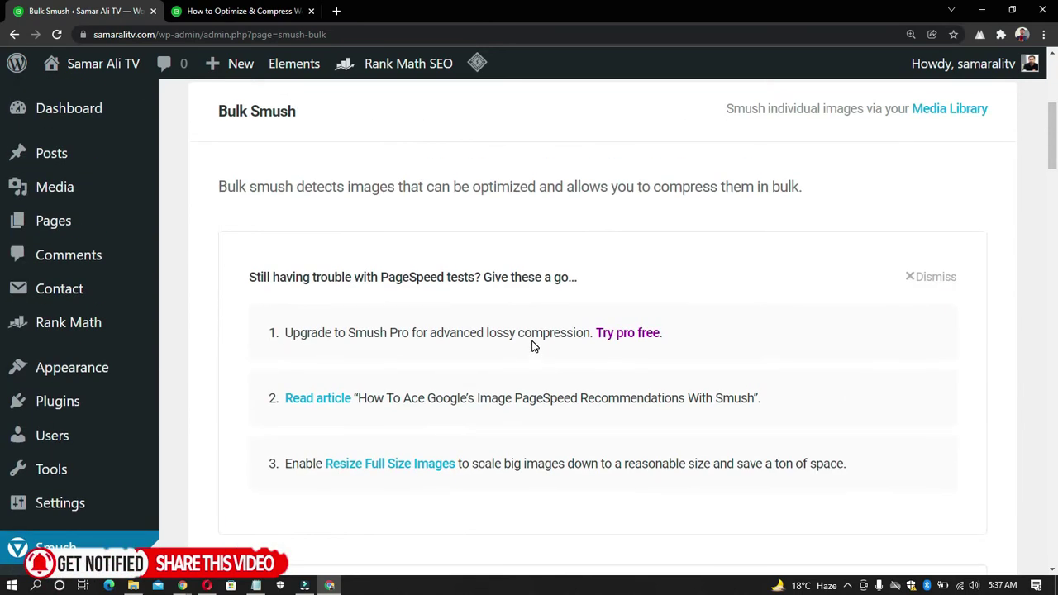
{"action": "scroll", "coordinate": [532, 346], "scroll_direction": "up", "scroll_amount": 4}
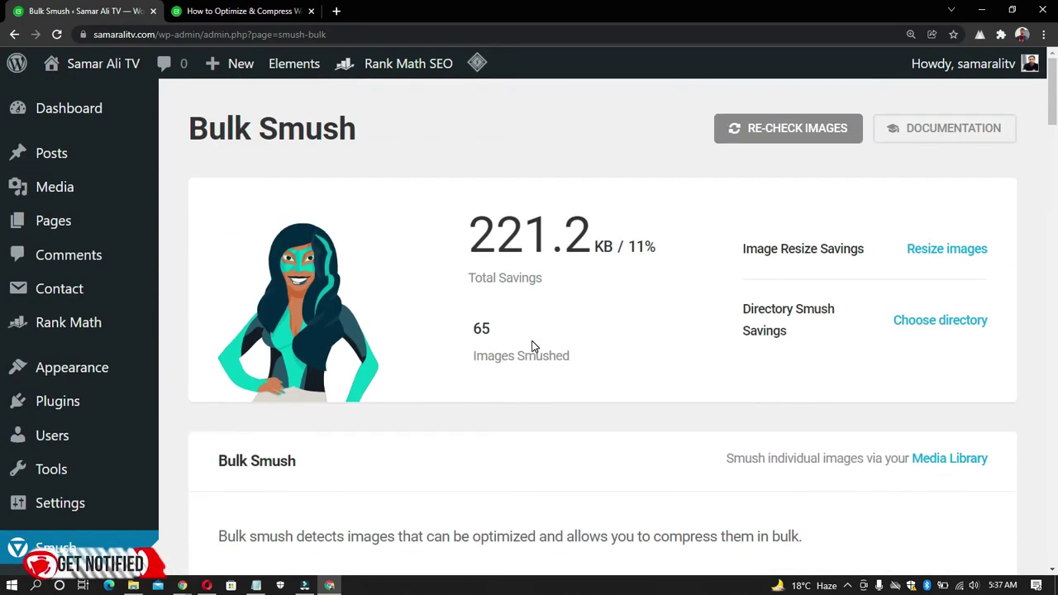
{"action": "scroll", "coordinate": [557, 297], "scroll_direction": "down", "scroll_amount": 15}
{"action": "scroll", "coordinate": [537, 361], "scroll_direction": "down", "scroll_amount": 5}
{"action": "scroll", "coordinate": [533, 363], "scroll_direction": "up", "scroll_amount": 15}
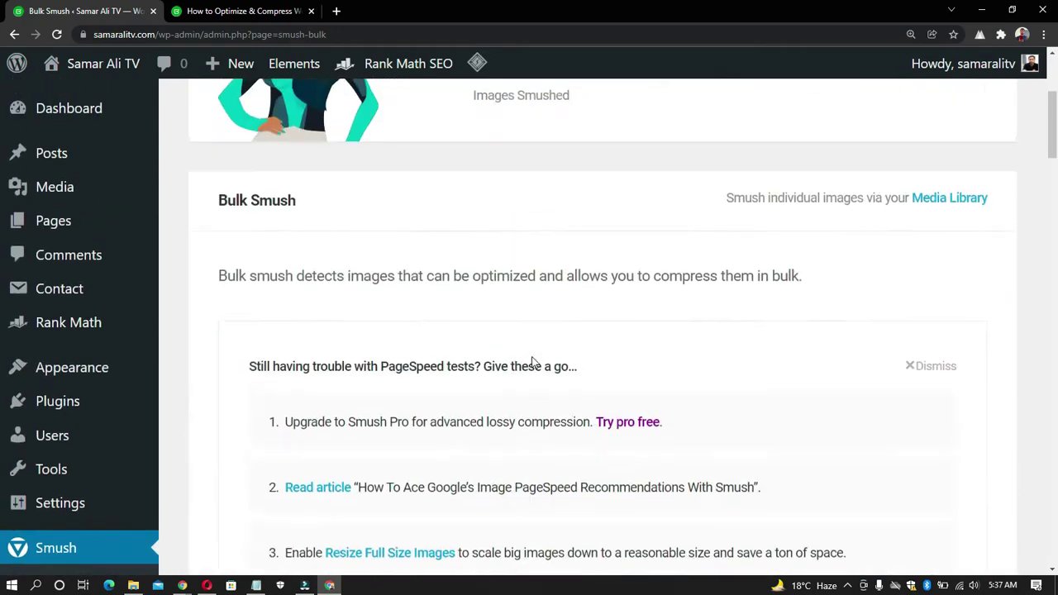
{"action": "scroll", "coordinate": [529, 363], "scroll_direction": "up", "scroll_amount": 3}
{"action": "left_click_drag", "start_coordinate": [465, 266], "coordinate": [468, 273]}
{"action": "left_click", "coordinate": [551, 281]}
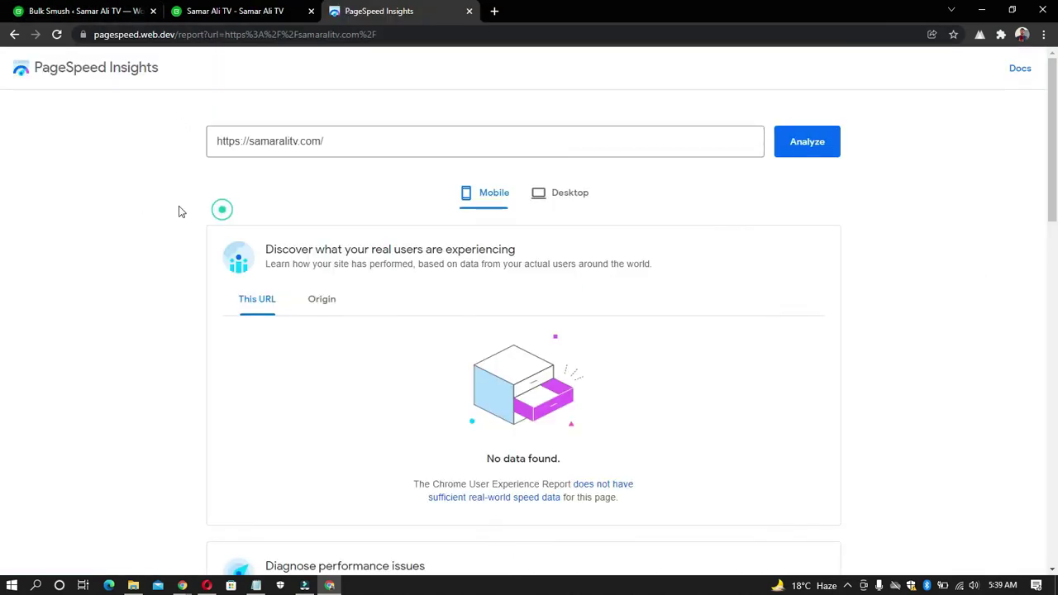
Examine the site's mobile performance score and metrics in the PageSpeed Insights report
{"action": "scroll", "coordinate": [171, 200], "scroll_direction": "down", "scroll_amount": 5}
{"action": "scroll", "coordinate": [178, 207], "scroll_direction": "down", "scroll_amount": 2}
{"action": "scroll", "coordinate": [397, 248], "scroll_direction": "up", "scroll_amount": 1}
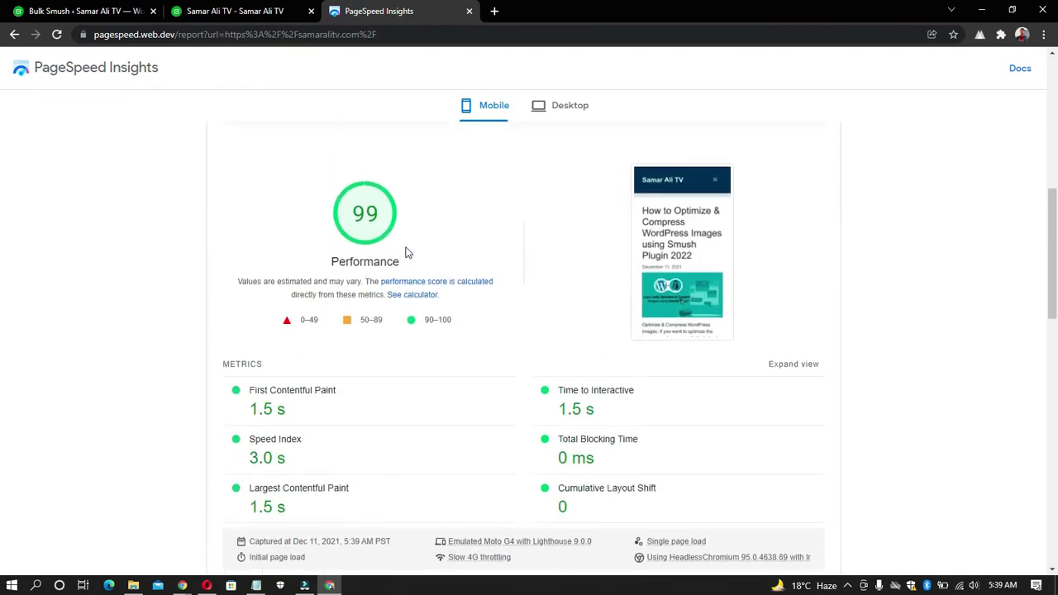
{"action": "left_click", "coordinate": [332, 260]}
{"action": "scroll", "coordinate": [173, 223], "scroll_direction": "up", "scroll_amount": 1}
{"action": "scroll", "coordinate": [190, 240], "scroll_direction": "down", "scroll_amount": 2}
{"action": "scroll", "coordinate": [273, 248], "scroll_direction": "up", "scroll_amount": 2}
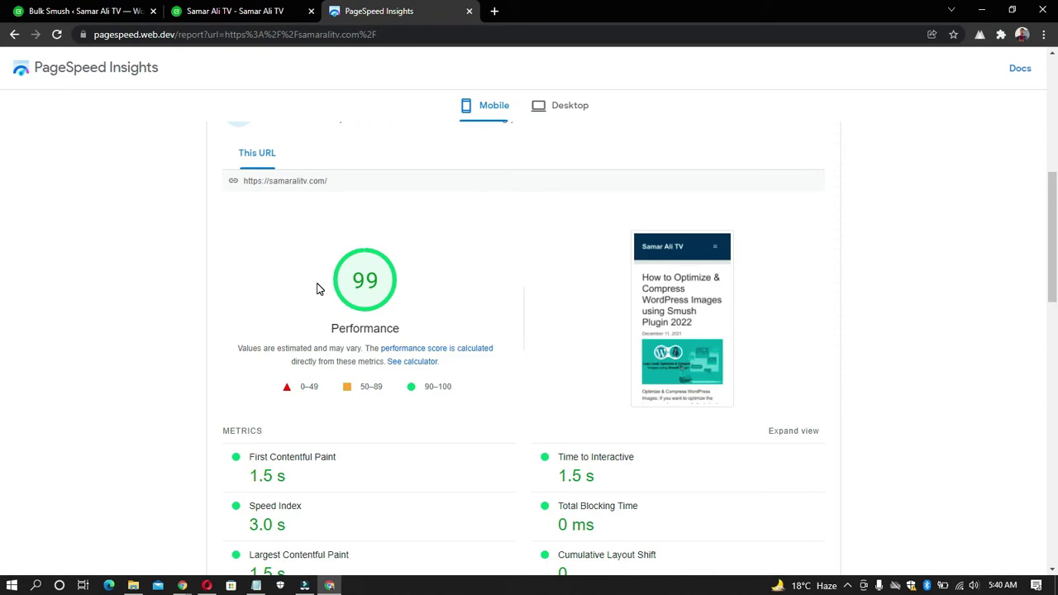
{"action": "scroll", "coordinate": [316, 289], "scroll_direction": "up", "scroll_amount": 2}
Switch the PageSpeed report to desktop results and examine the performance score, metrics and opportunities
{"action": "left_click", "coordinate": [567, 107]}
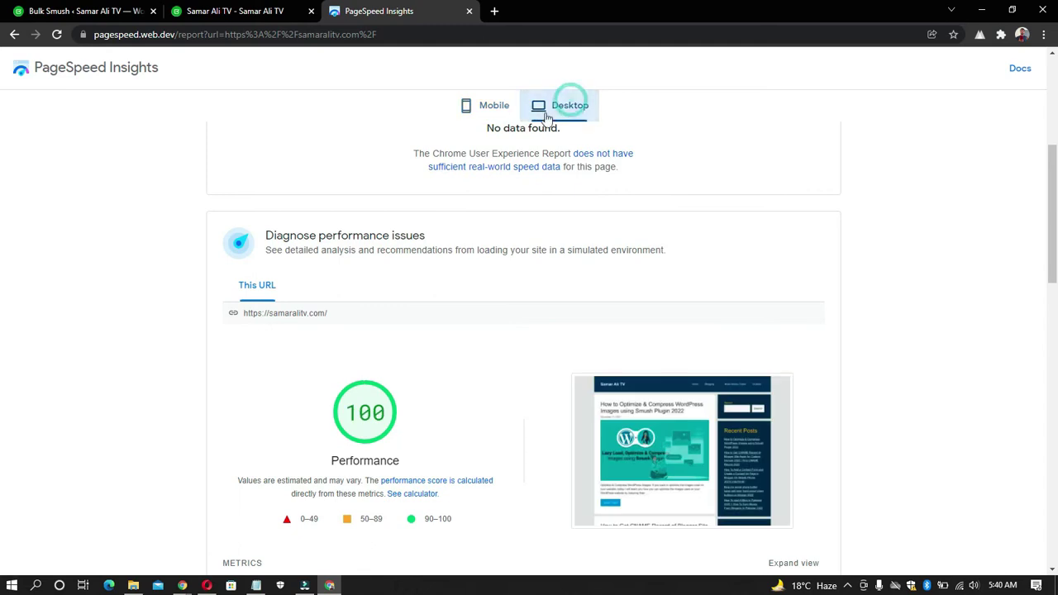
{"action": "scroll", "coordinate": [314, 394], "scroll_direction": "down", "scroll_amount": 2}
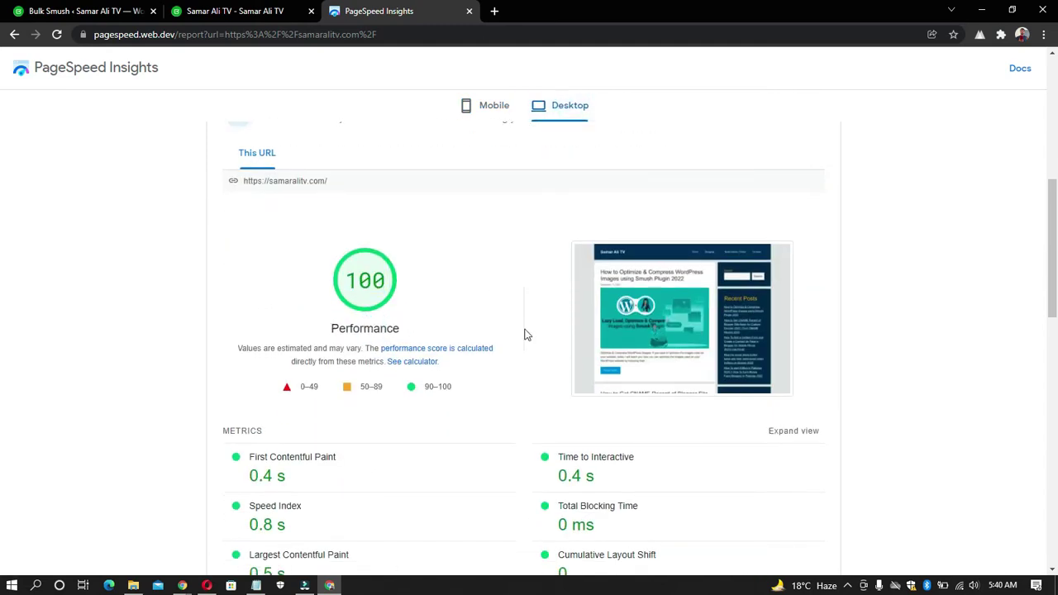
{"action": "scroll", "coordinate": [620, 327], "scroll_direction": "down", "scroll_amount": 3}
{"action": "scroll", "coordinate": [620, 355], "scroll_direction": "up", "scroll_amount": 2}
{"action": "scroll", "coordinate": [336, 405], "scroll_direction": "down", "scroll_amount": 2}
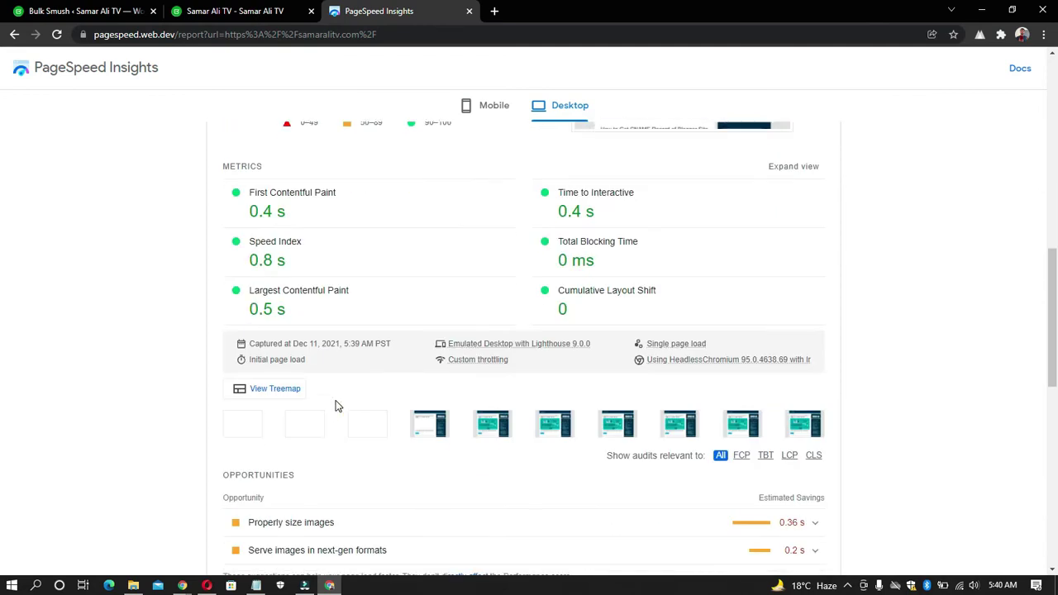
Return to the mobile results of the PageSpeed report and review the performance score note and metrics again
{"action": "scroll", "coordinate": [336, 405], "scroll_direction": "up", "scroll_amount": 5}
{"action": "left_click", "coordinate": [496, 197]}
{"action": "scroll", "coordinate": [141, 417], "scroll_direction": "down", "scroll_amount": 7}
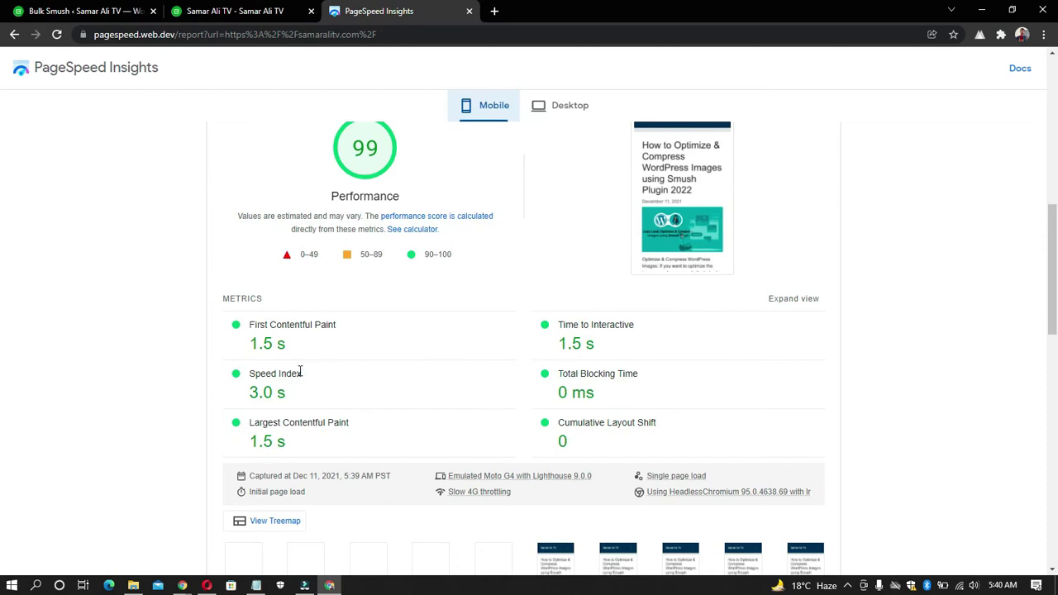
{"action": "scroll", "coordinate": [331, 343], "scroll_direction": "up", "scroll_amount": 1}
{"action": "left_click_drag", "start_coordinate": [240, 283], "coordinate": [436, 296]}
{"action": "left_click", "coordinate": [454, 299]}
{"action": "scroll", "coordinate": [220, 288], "scroll_direction": "up", "scroll_amount": 10}
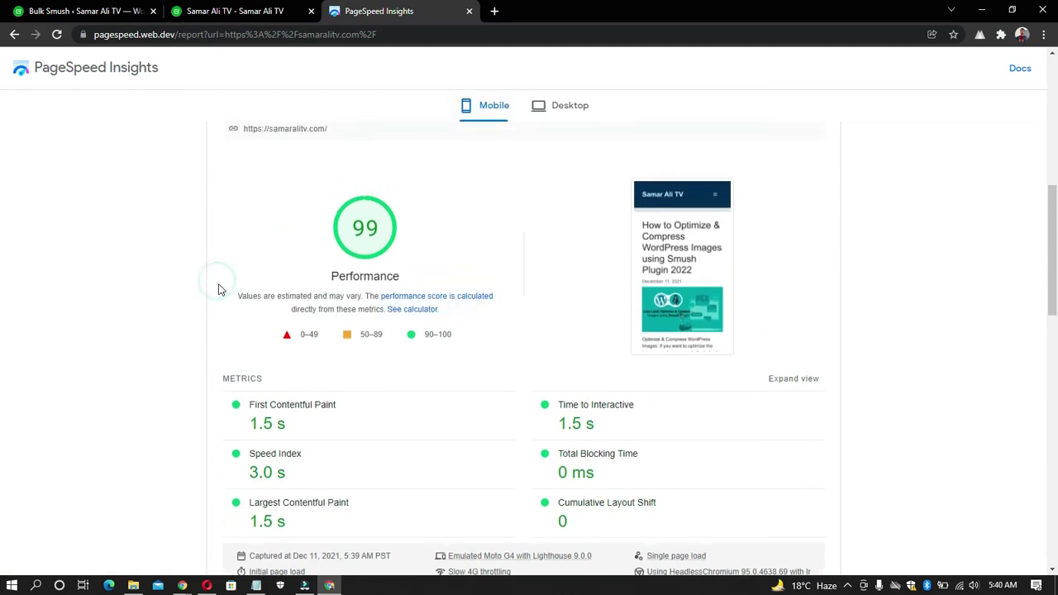
Return to the WordPress dashboard, go to adding a new plugin and search for "Tinypng"
{"action": "left_click", "coordinate": [91, 11]}
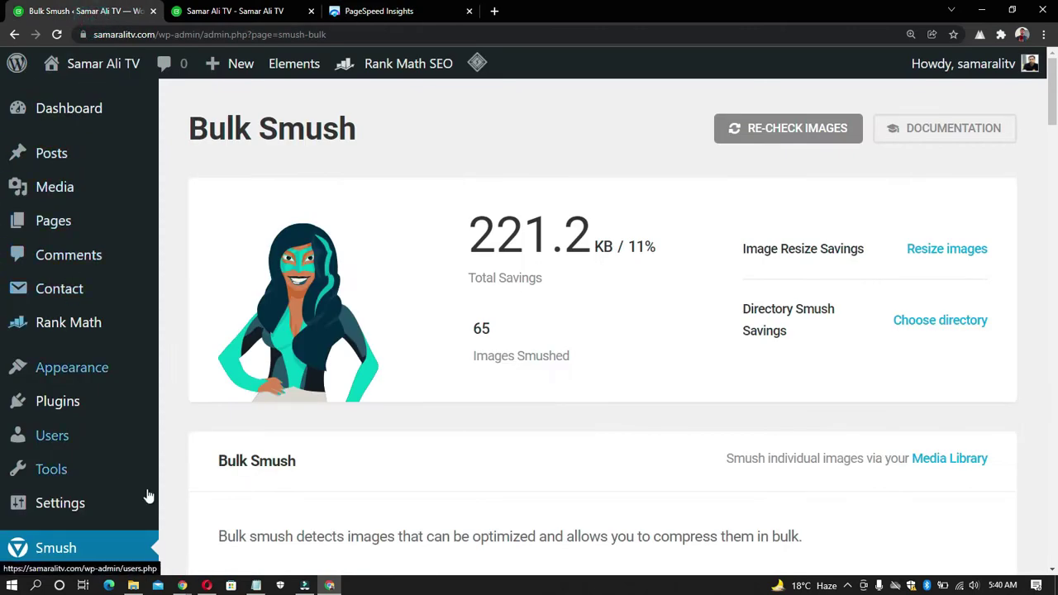
{"action": "left_click", "coordinate": [87, 405]}
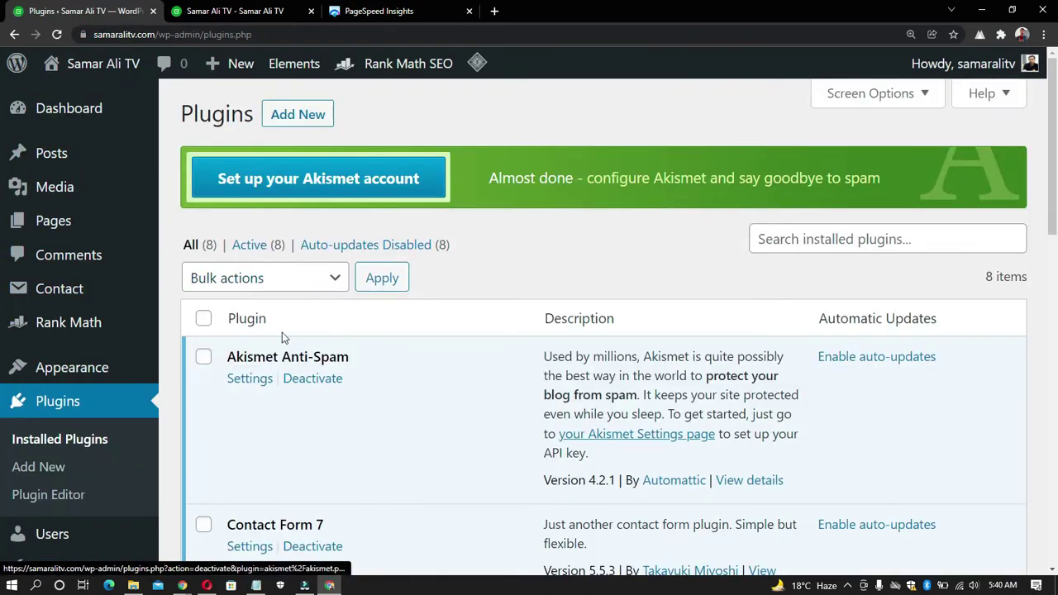
{"action": "left_click", "coordinate": [319, 114]}
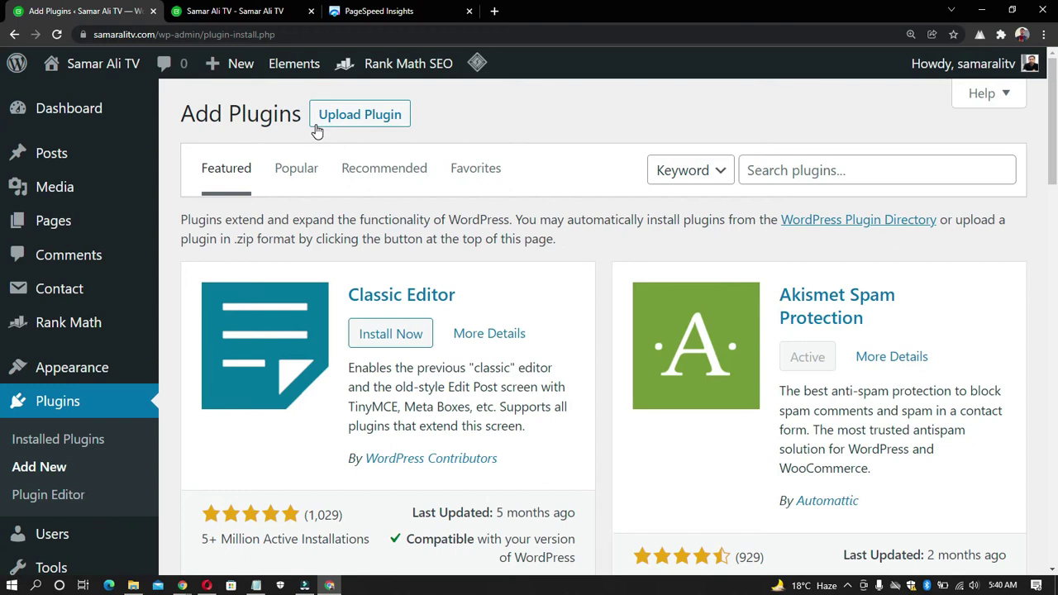
{"action": "left_click", "coordinate": [768, 172]}
{"action": "type", "text": "Tinypng"}
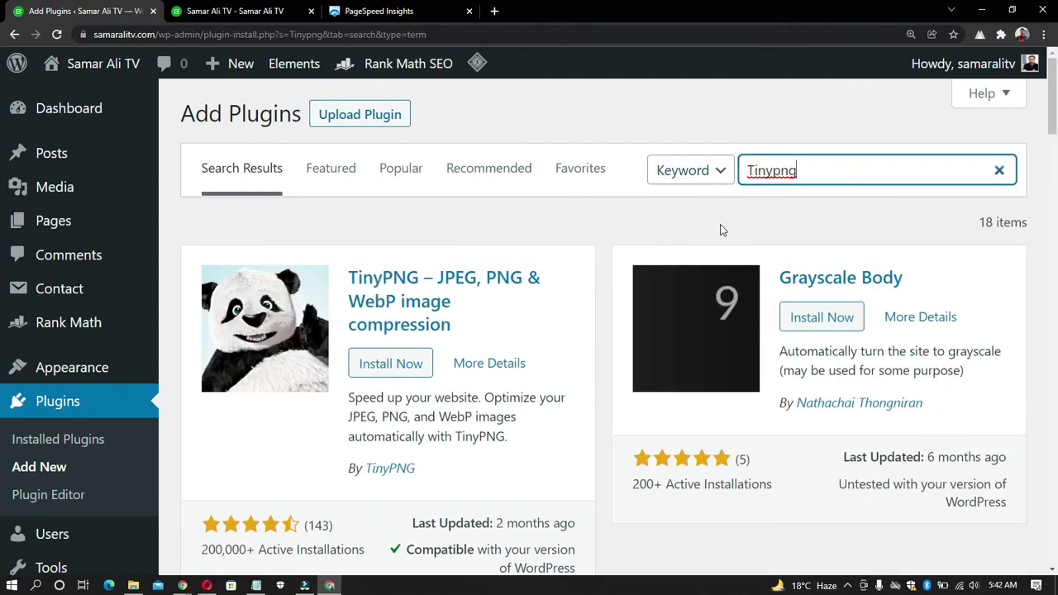
{"action": "left_click", "coordinate": [541, 241]}
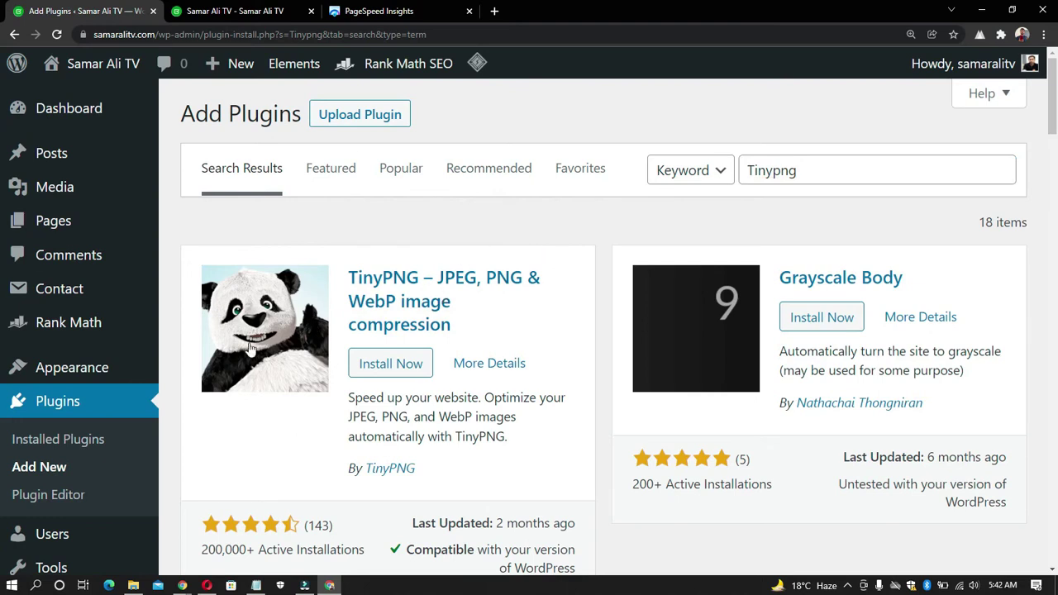
{"action": "scroll", "coordinate": [250, 349], "scroll_direction": "down", "scroll_amount": 1}
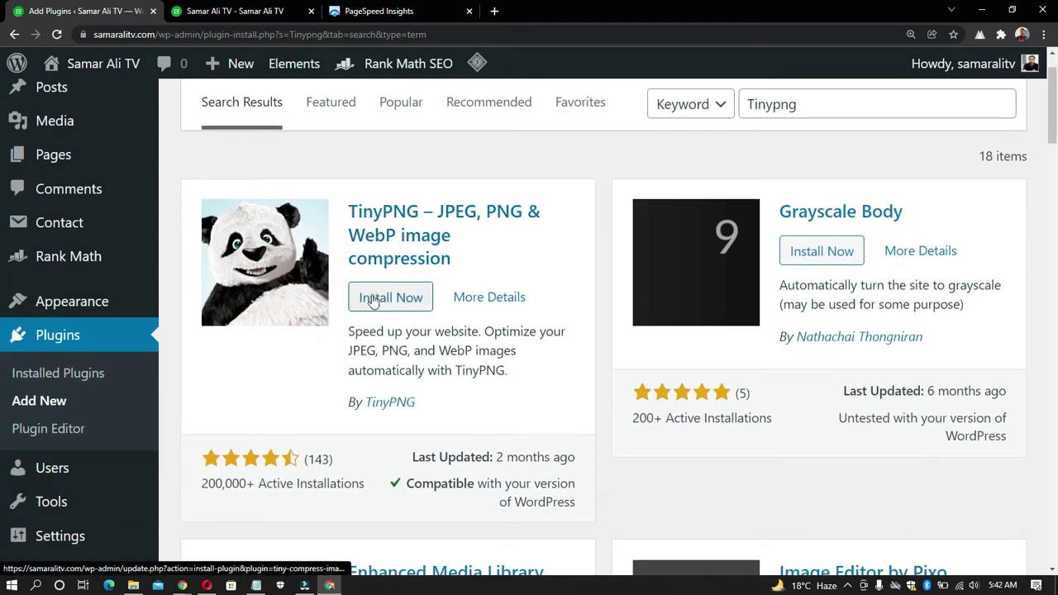